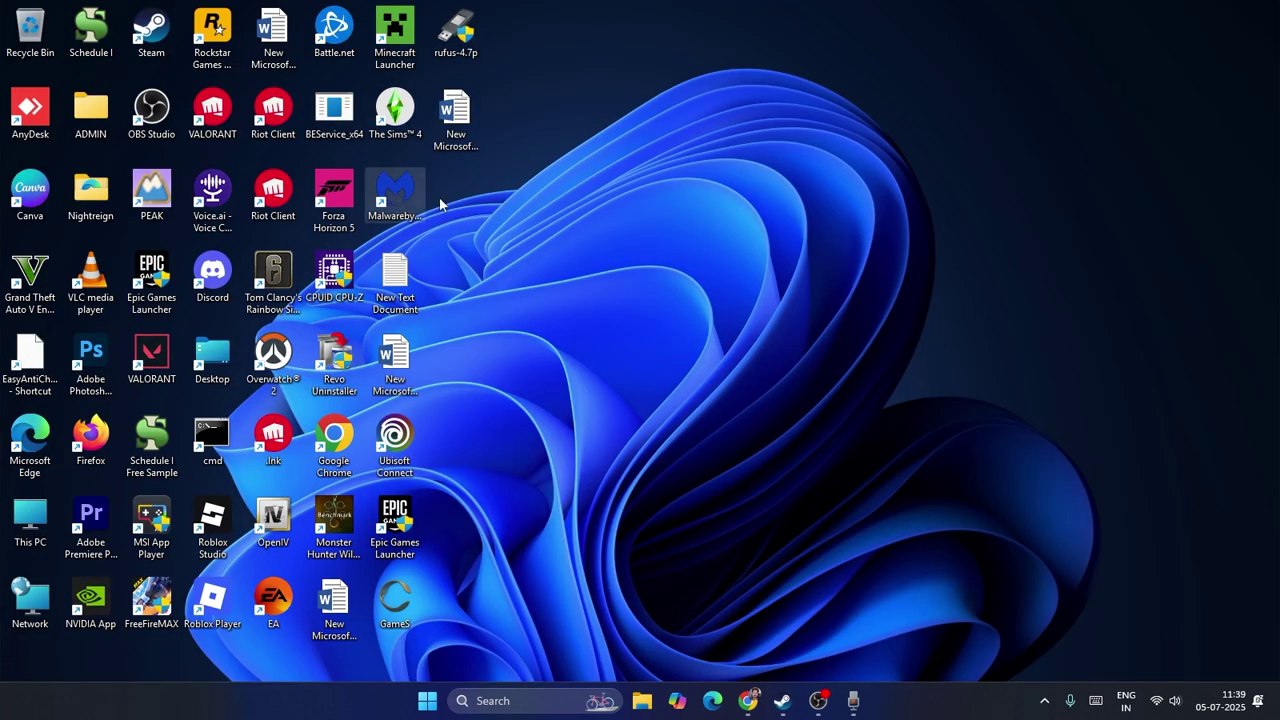
- Switch to Steam and check the Shader Pre-caching option in its download settings, closing the settings and minimizing the window
left_click(782, 701)
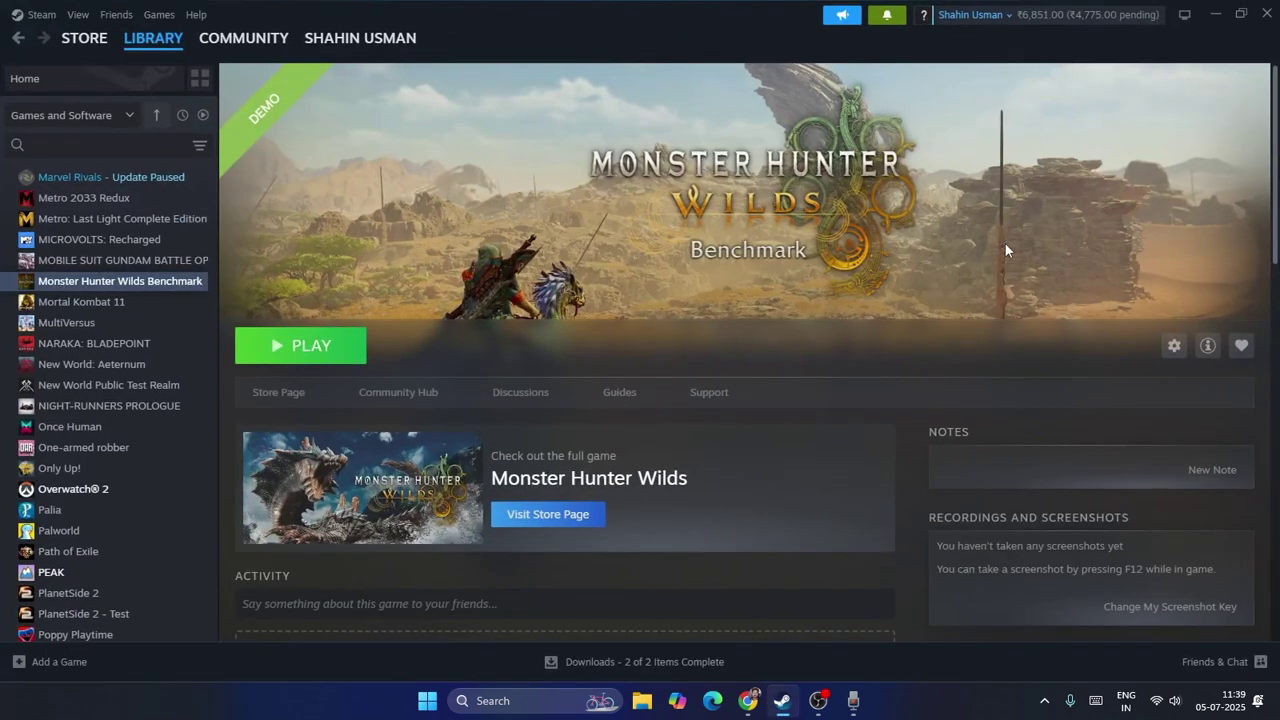
left_click(40, 14)
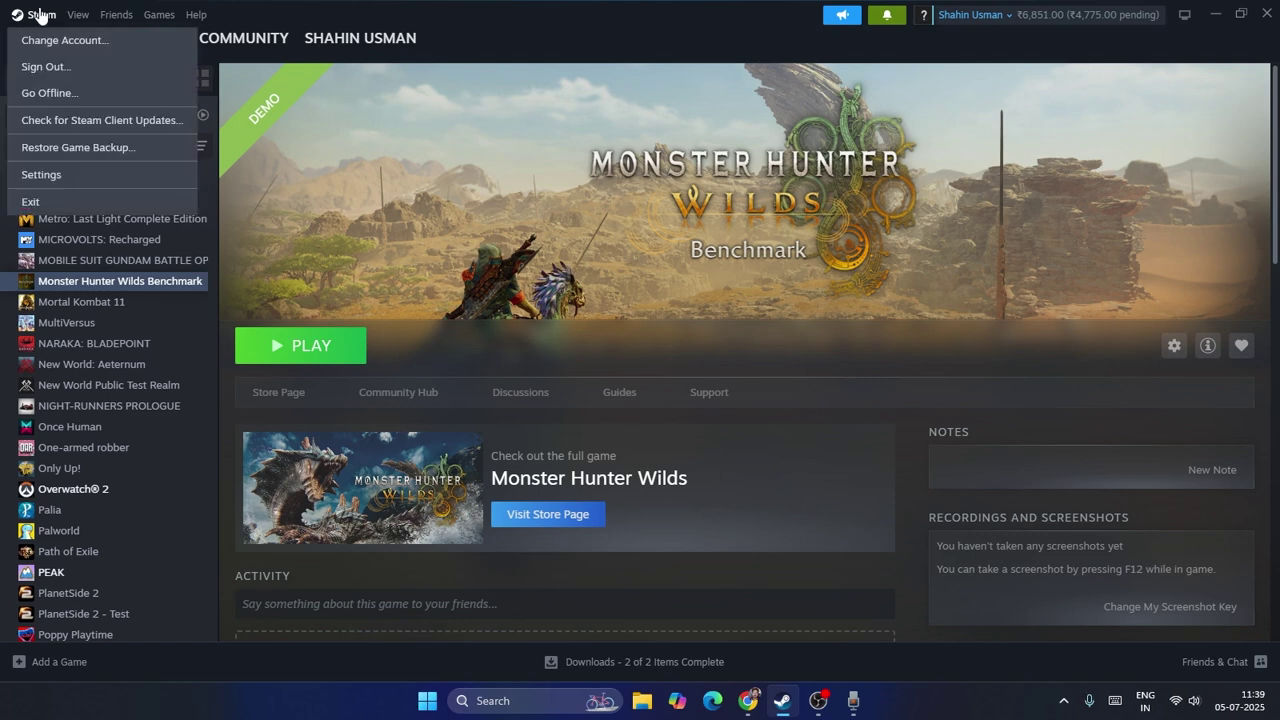
left_click(41, 175)
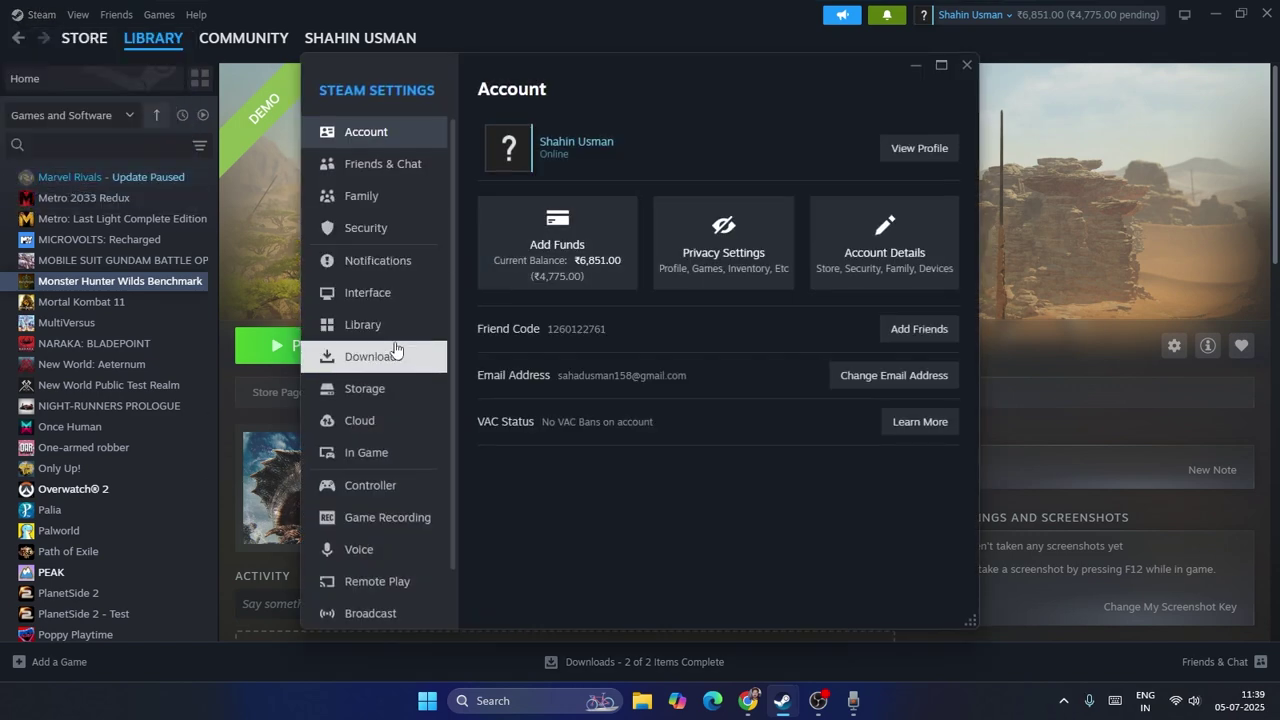
left_click(395, 352)
scroll(636, 232, "down", 5)
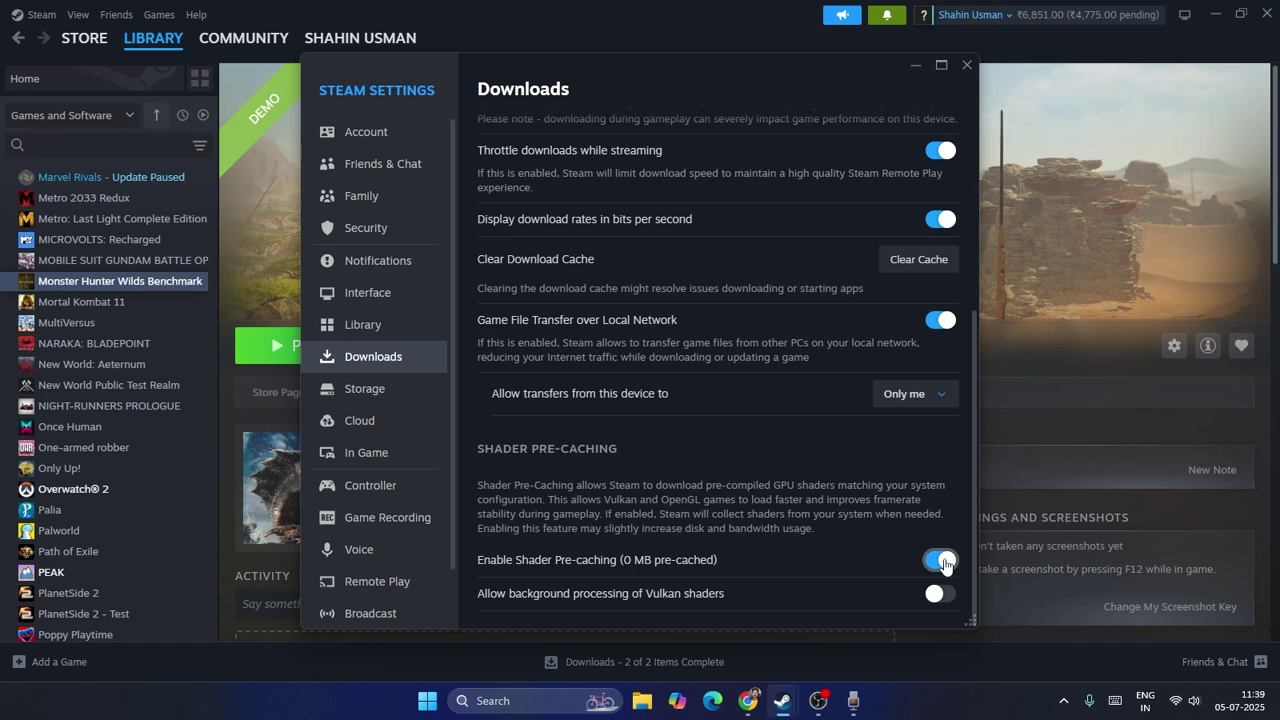
left_click(966, 65)
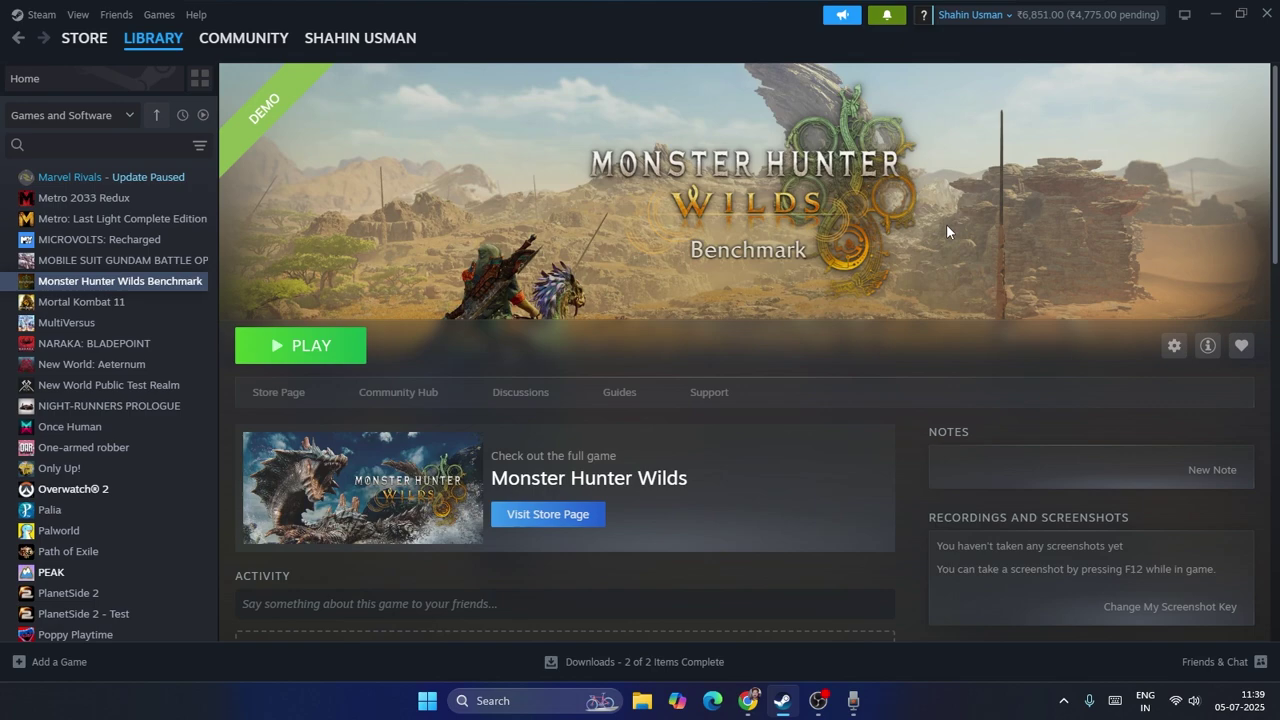
left_click(1215, 15)
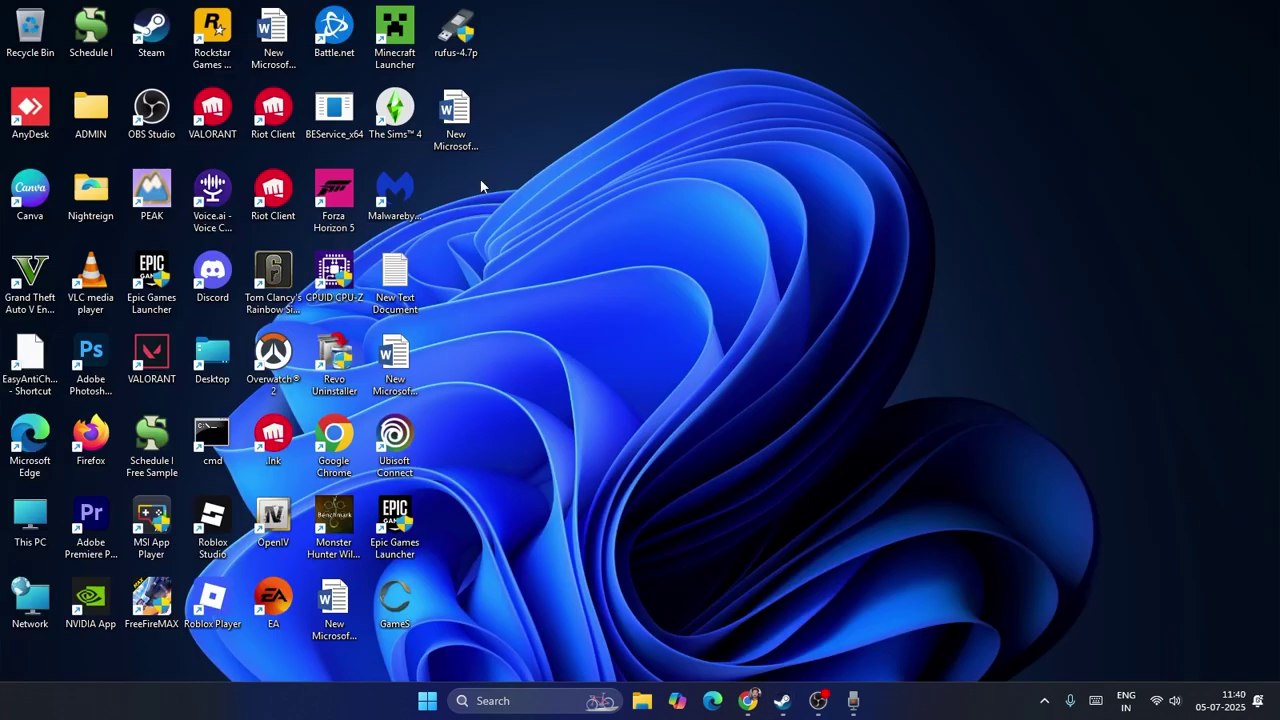
- Open the NVIDIA Control Panel from the desktop's extended options
right_click(597, 197)
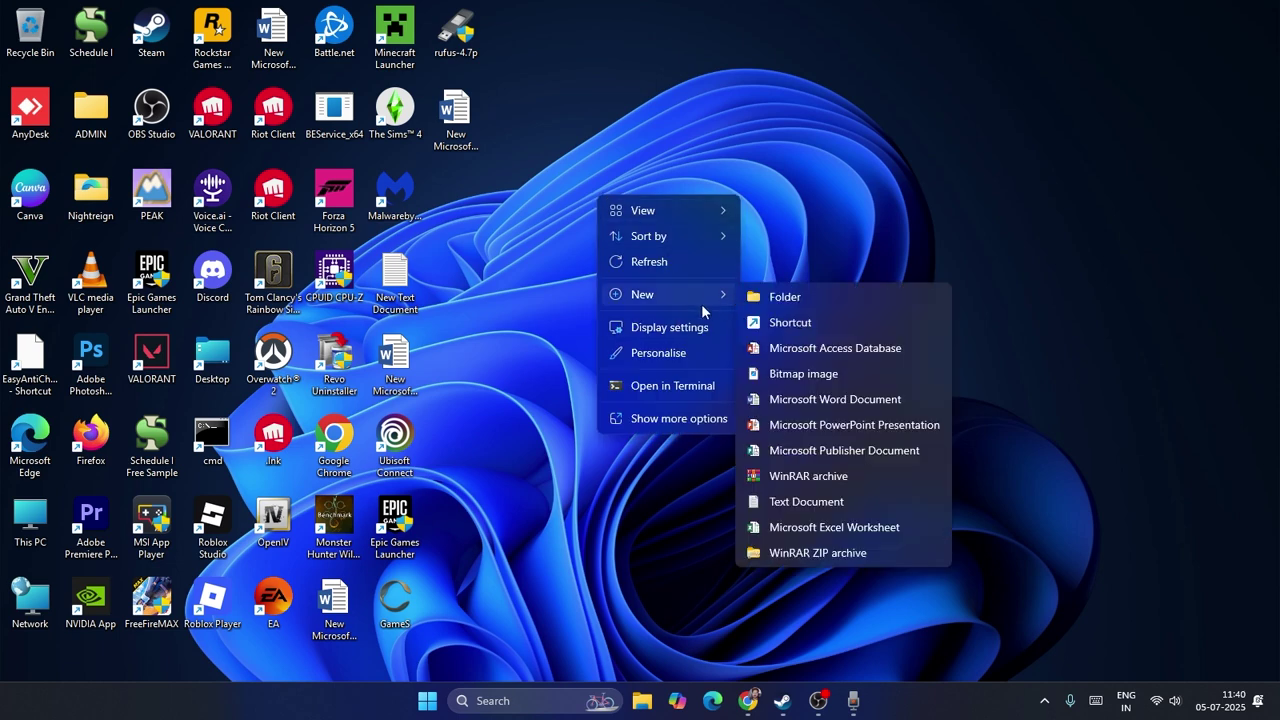
left_click(665, 424)
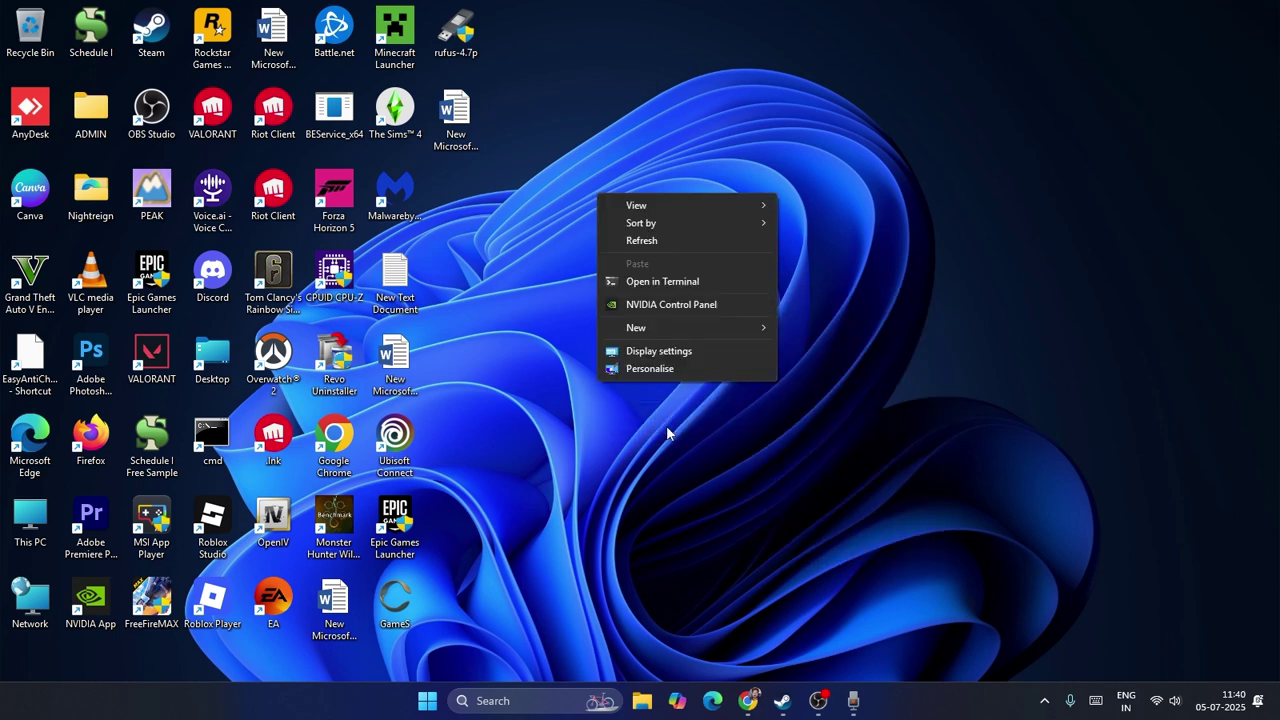
left_click(672, 305)
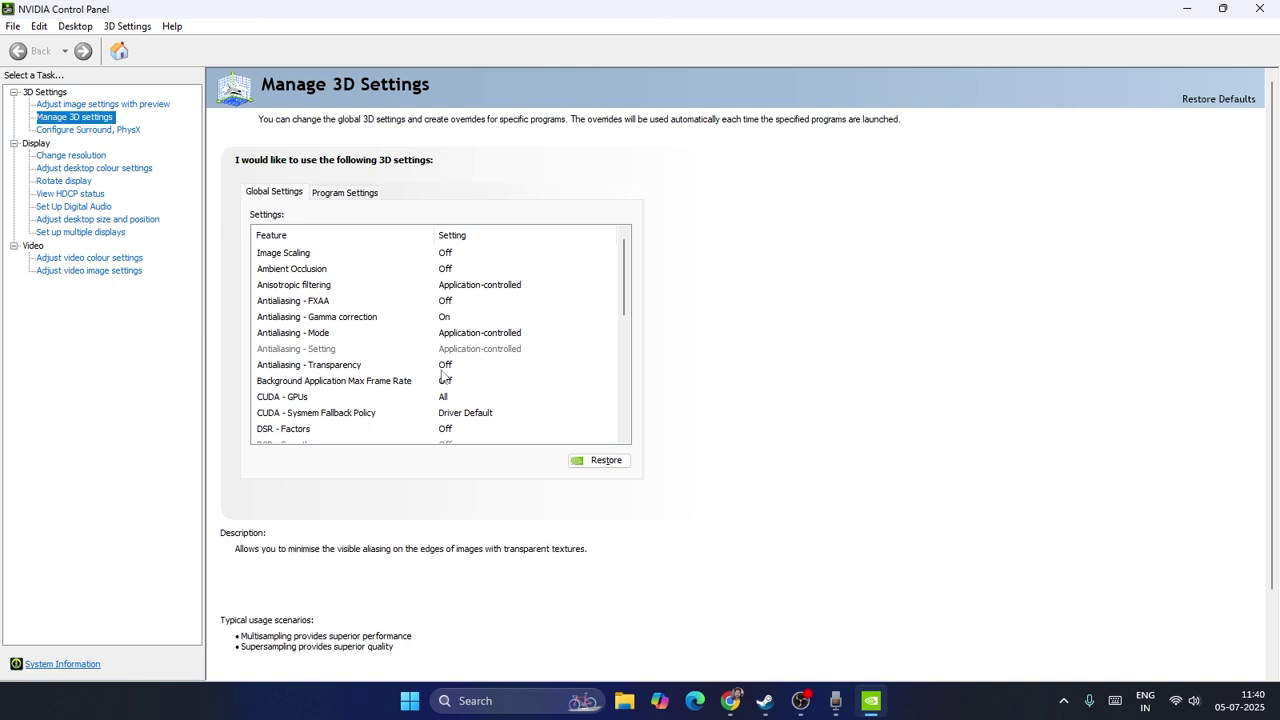
- View the available Shader Cache Size values in the global 3D settings without picking one, and minimize the window
scroll(318, 292, "down", 3)
scroll(318, 292, "down", 2)
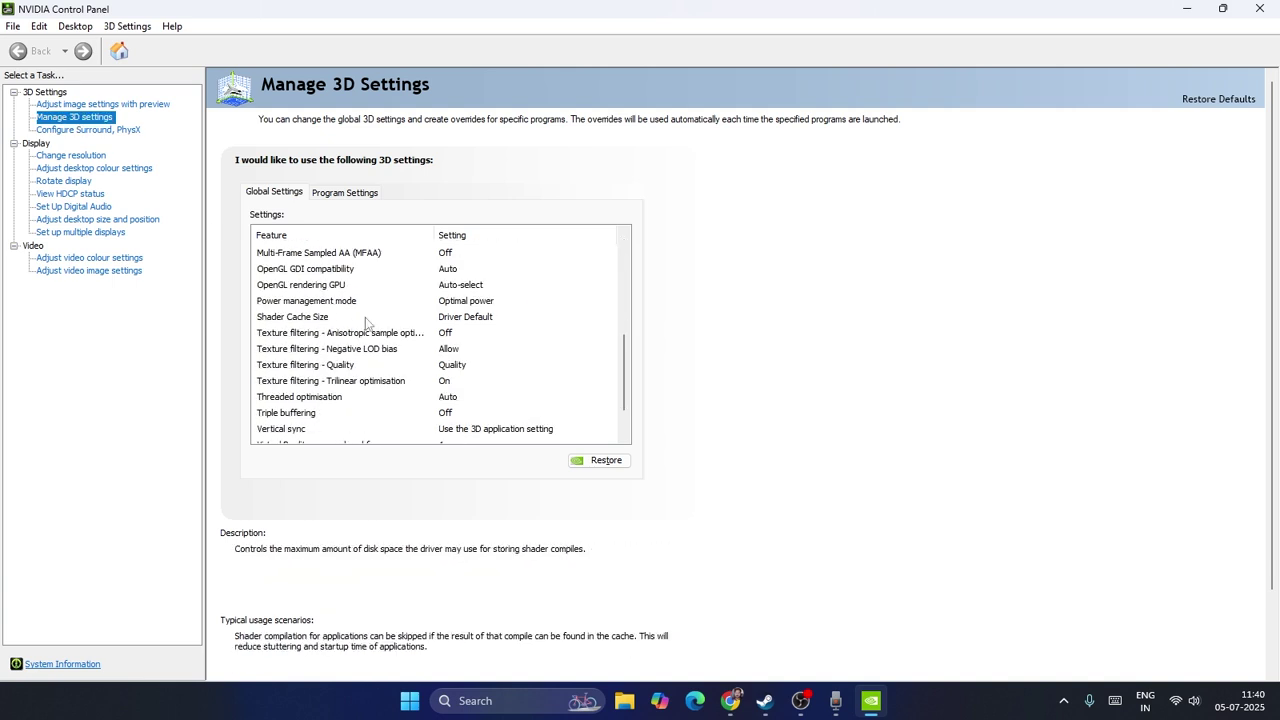
left_click(456, 318)
left_click(527, 318)
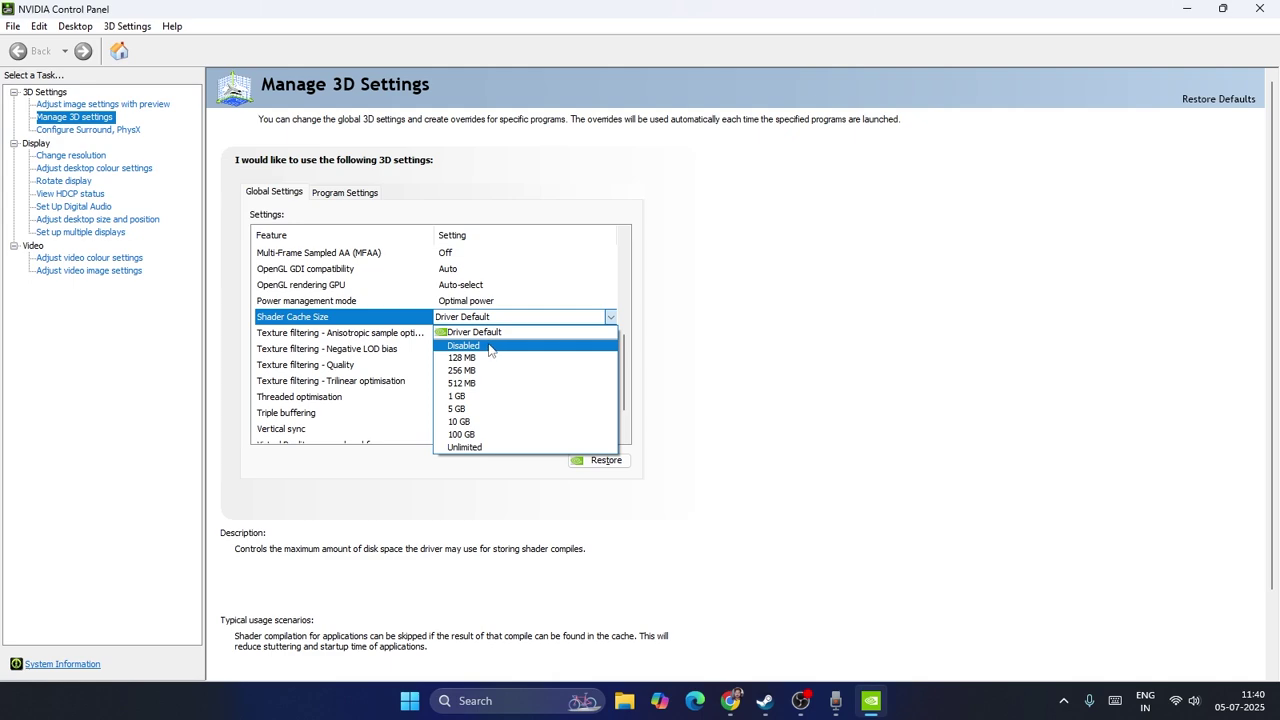
left_click(787, 358)
left_click(1192, 12)
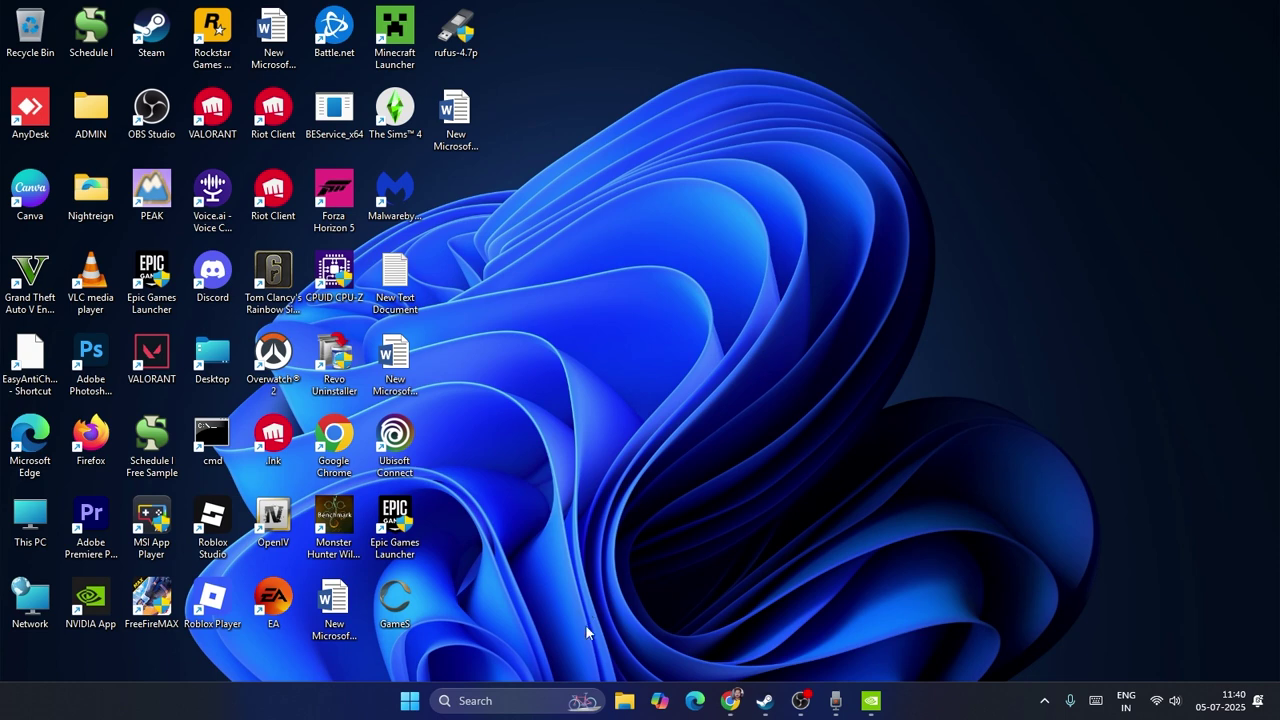
- Find the Run dialog through Windows search and use it to launch Disk Clean-up with the command cleanmgr
left_click(494, 707)
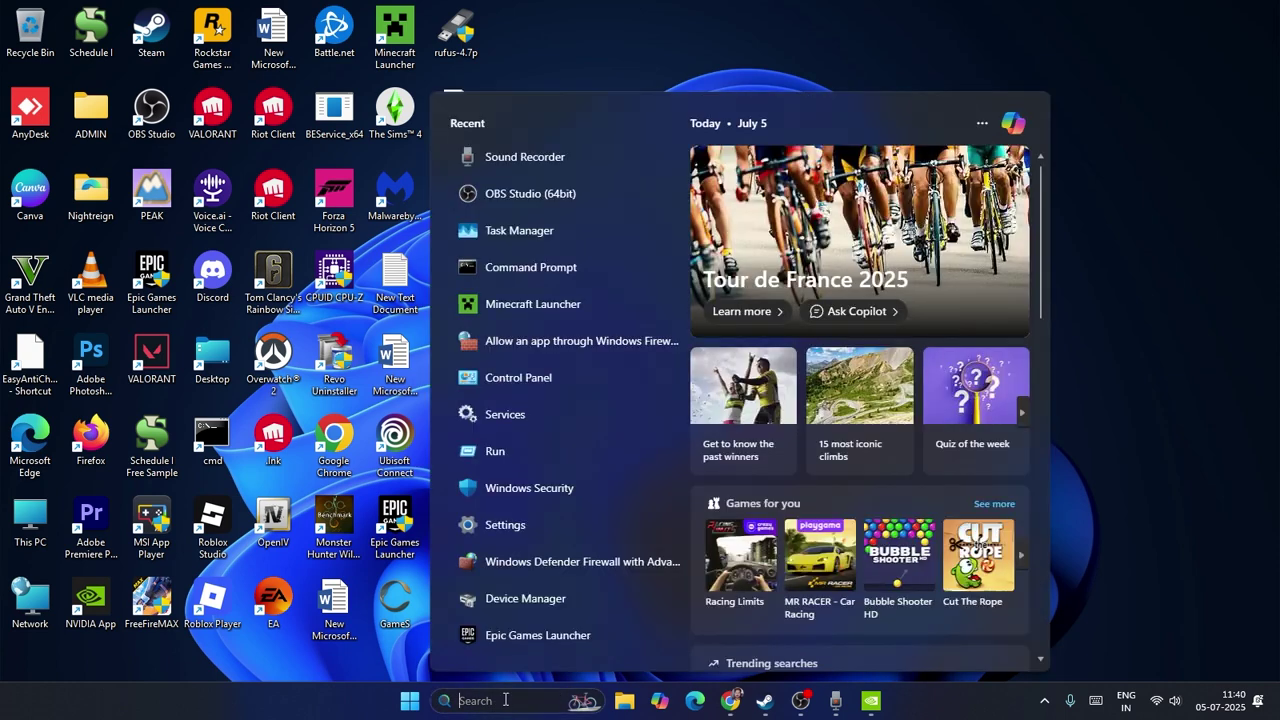
type("run")
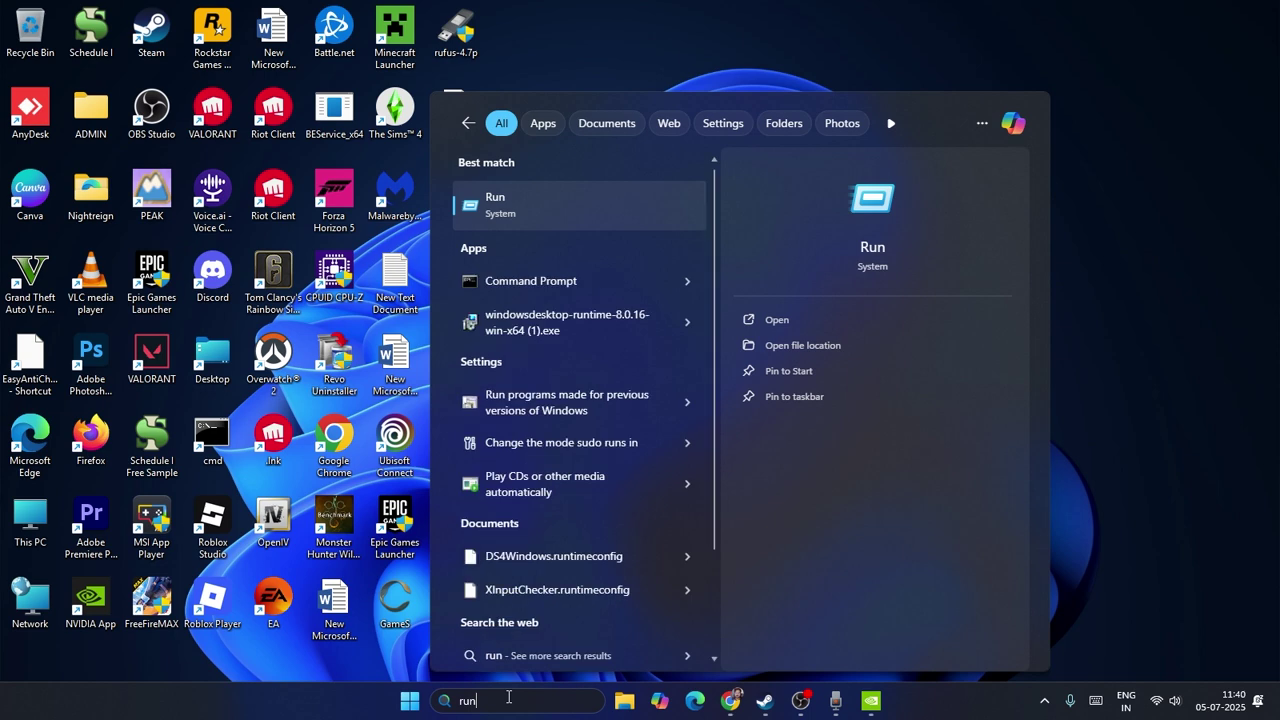
key("Return")
key("BackSpace")
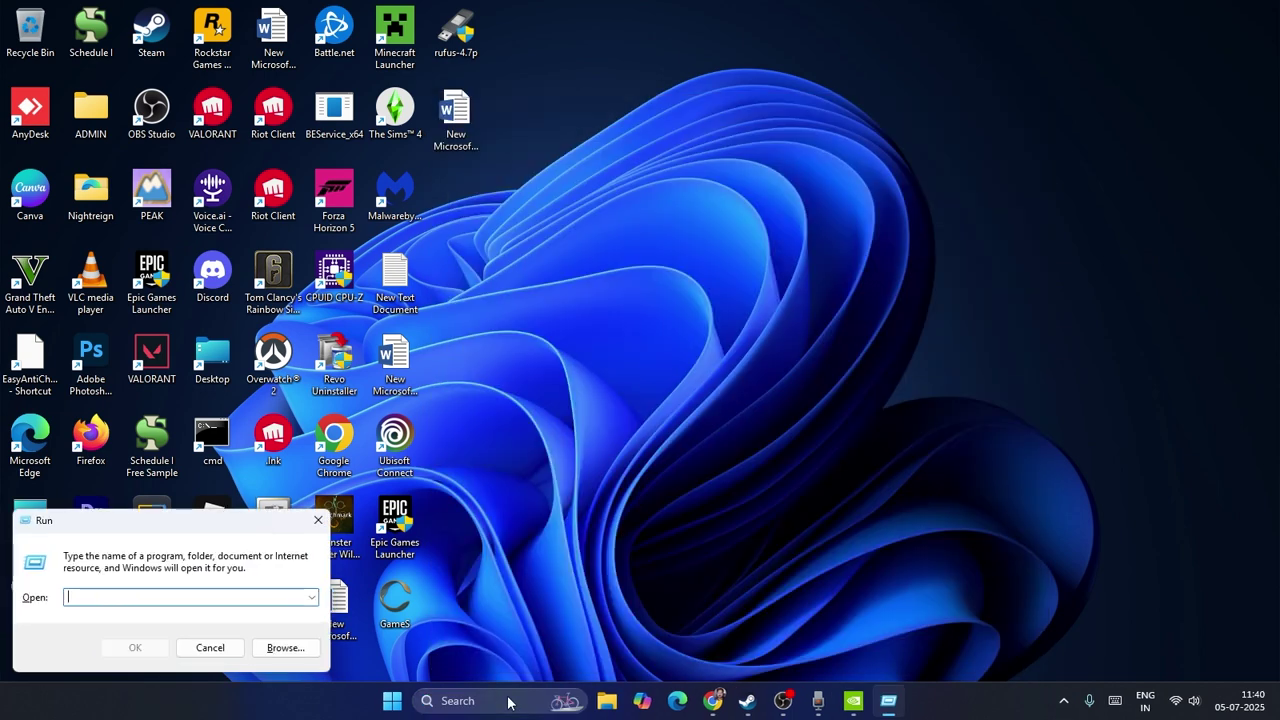
type("cl")
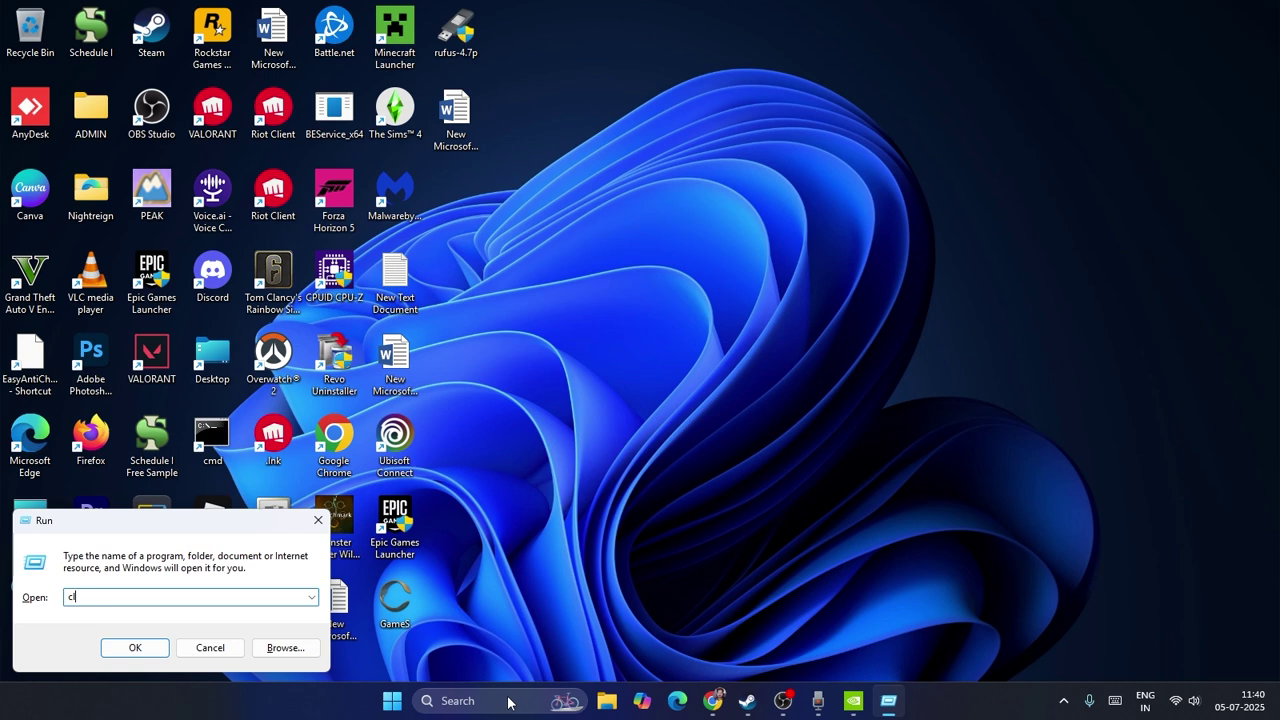
type("eanmgr")
left_click(138, 650)
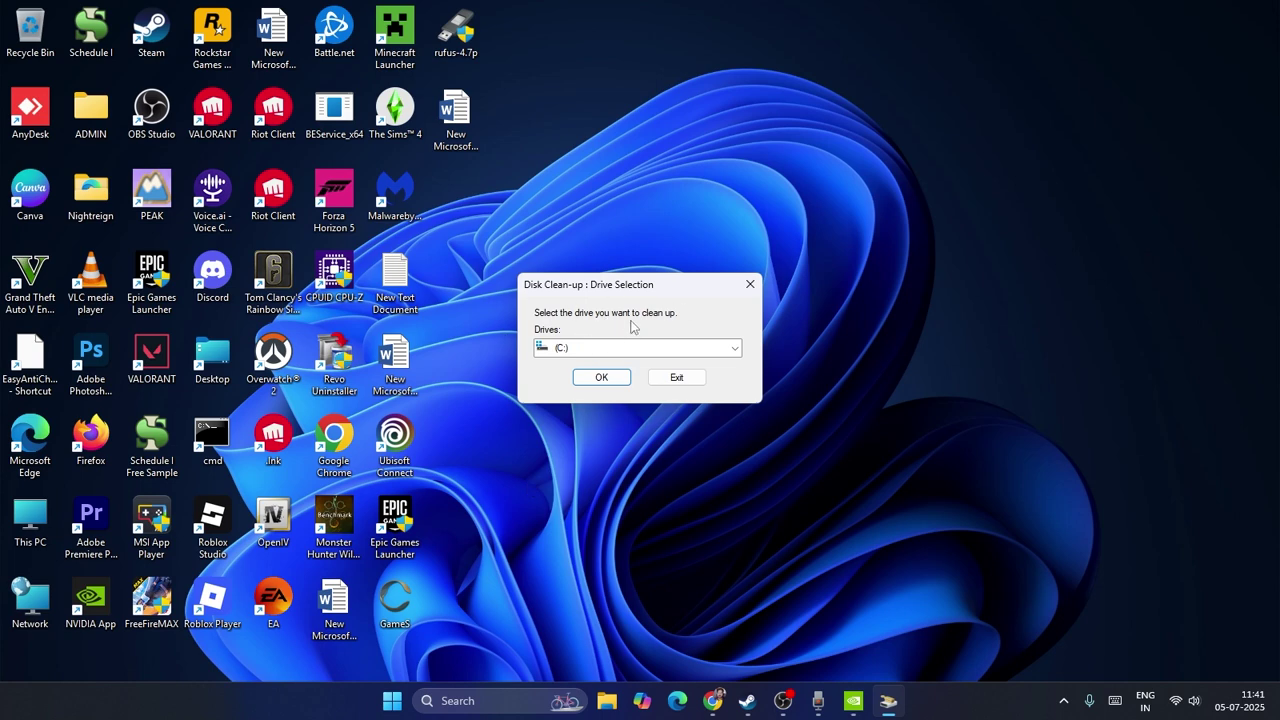
- Choose drive C: for Disk Clean-up and start the scan
left_click(597, 352)
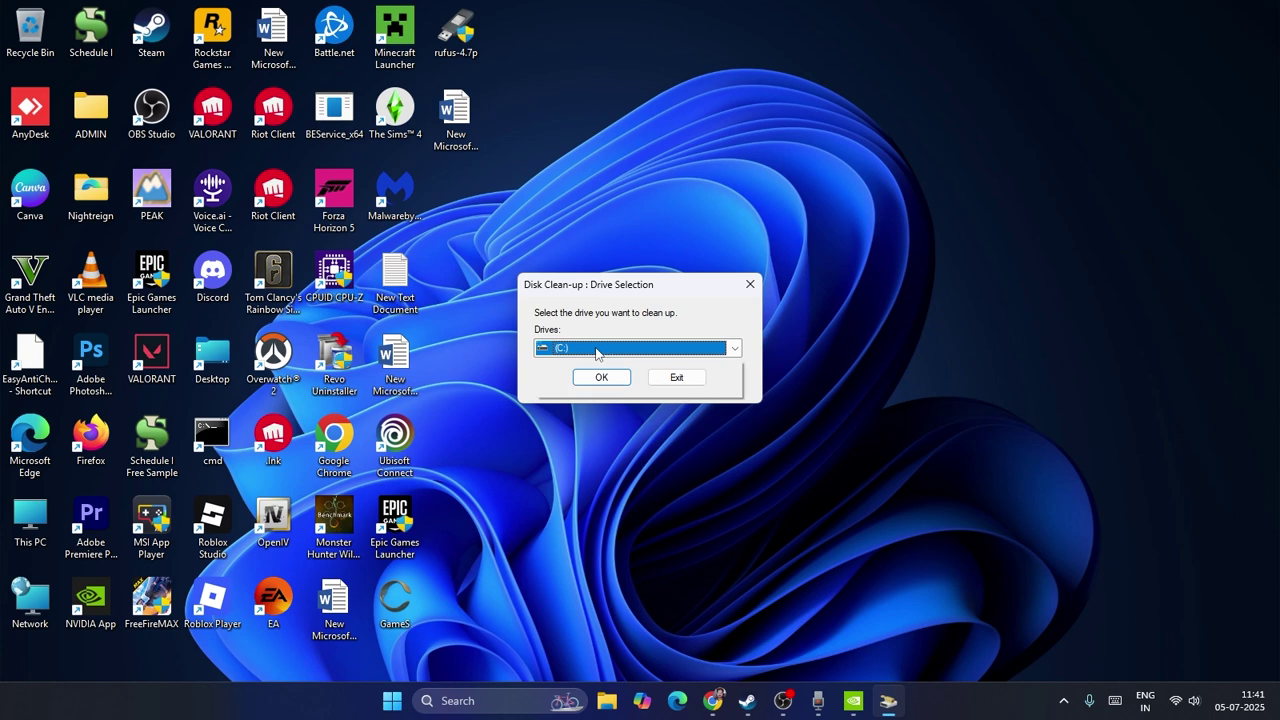
left_click(597, 350)
left_click(597, 350)
left_click(602, 377)
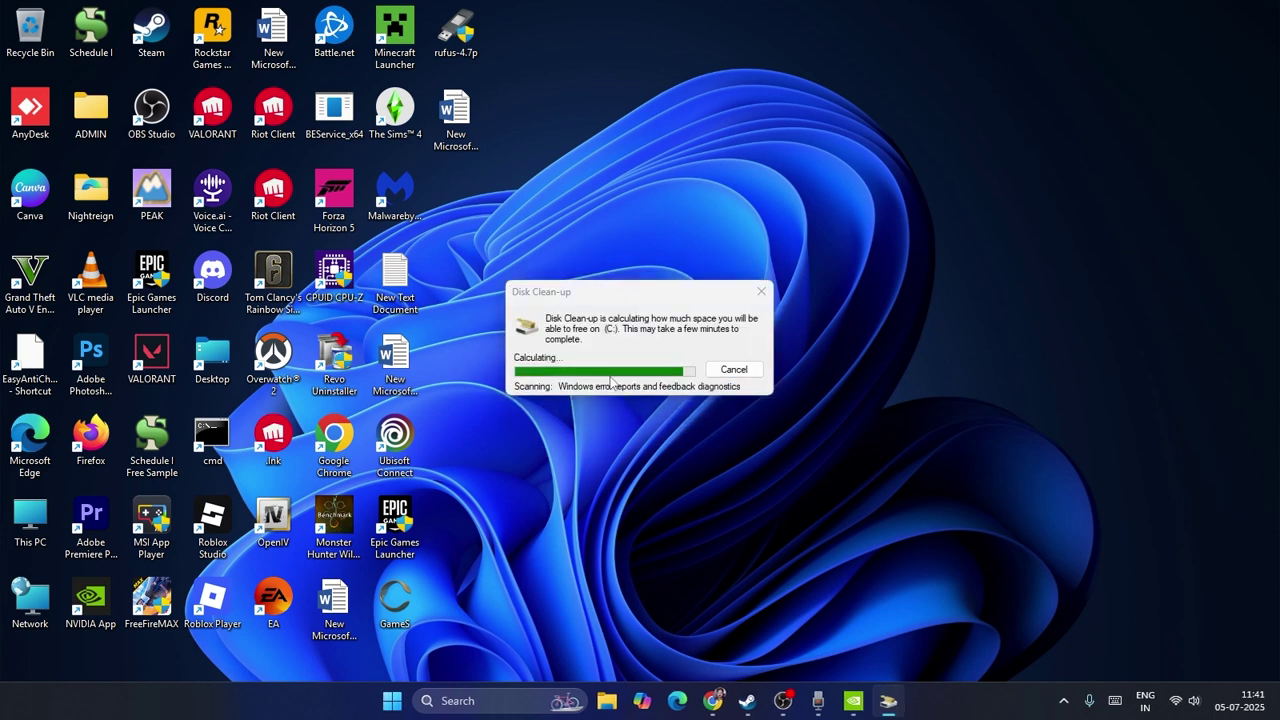
- Deselect Thumbnails, Downloaded Program Files and Temporary Internet Files, and mark only DirectX Shader Cache for deletion
scroll(297, 290, "down", 2)
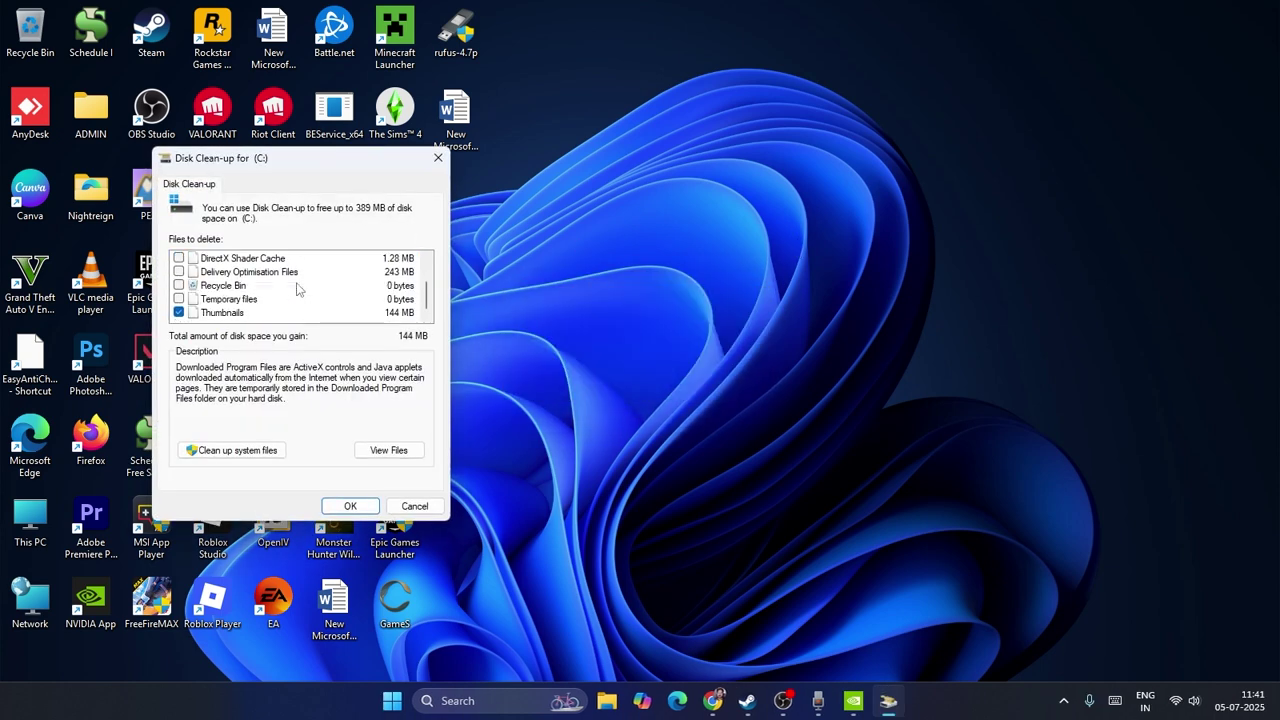
left_click(179, 313)
left_click(179, 313)
scroll(310, 310, "up", 2)
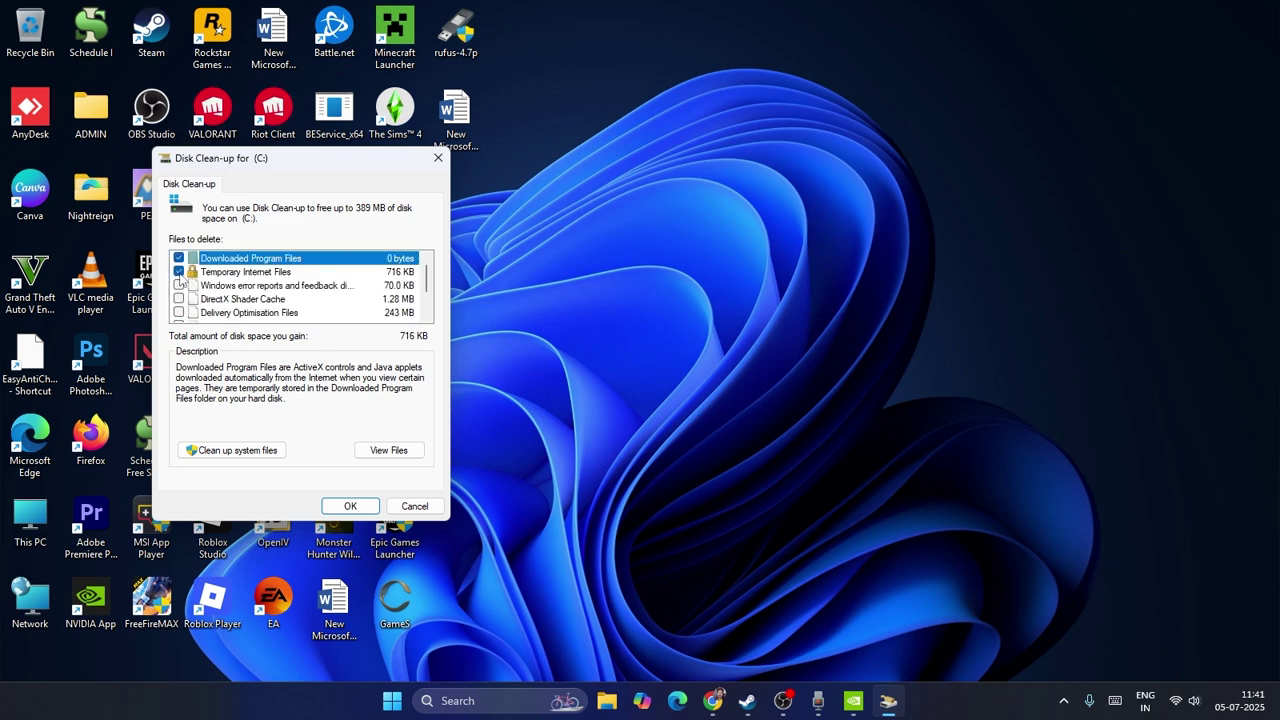
left_click(179, 258)
left_click(179, 271)
scroll(302, 288, "down", 1)
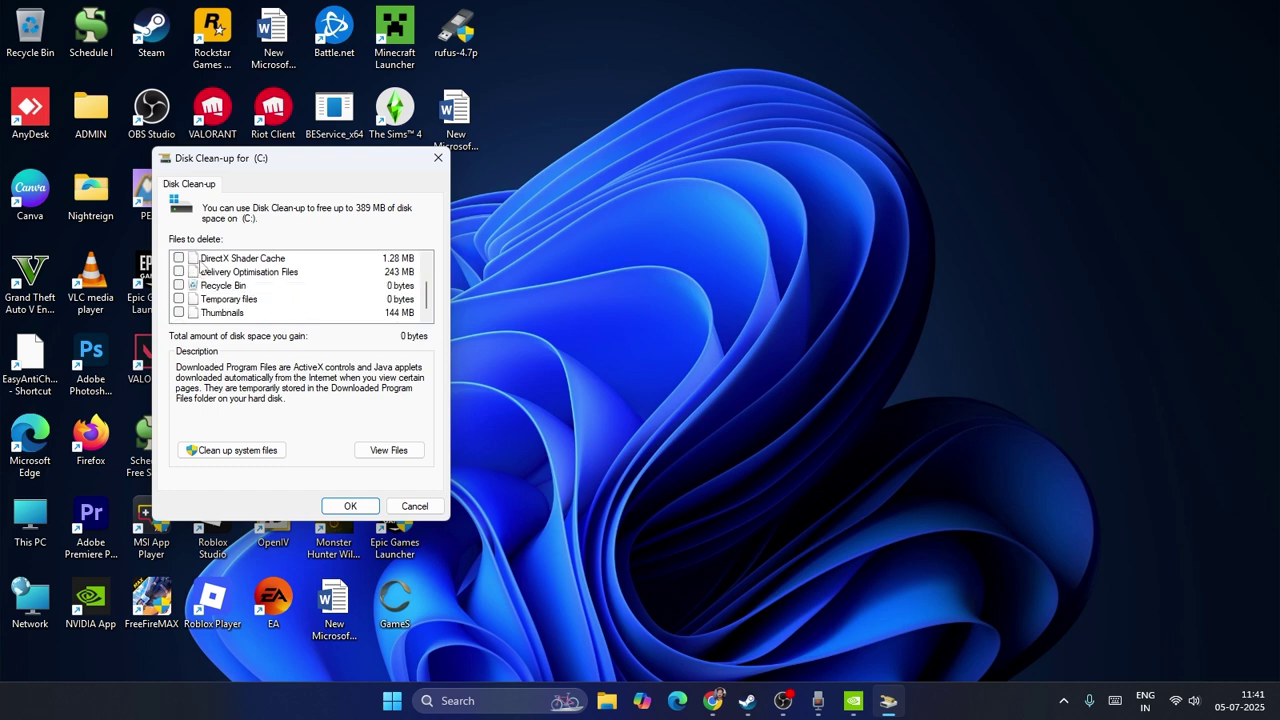
left_click(185, 262)
left_click(180, 260)
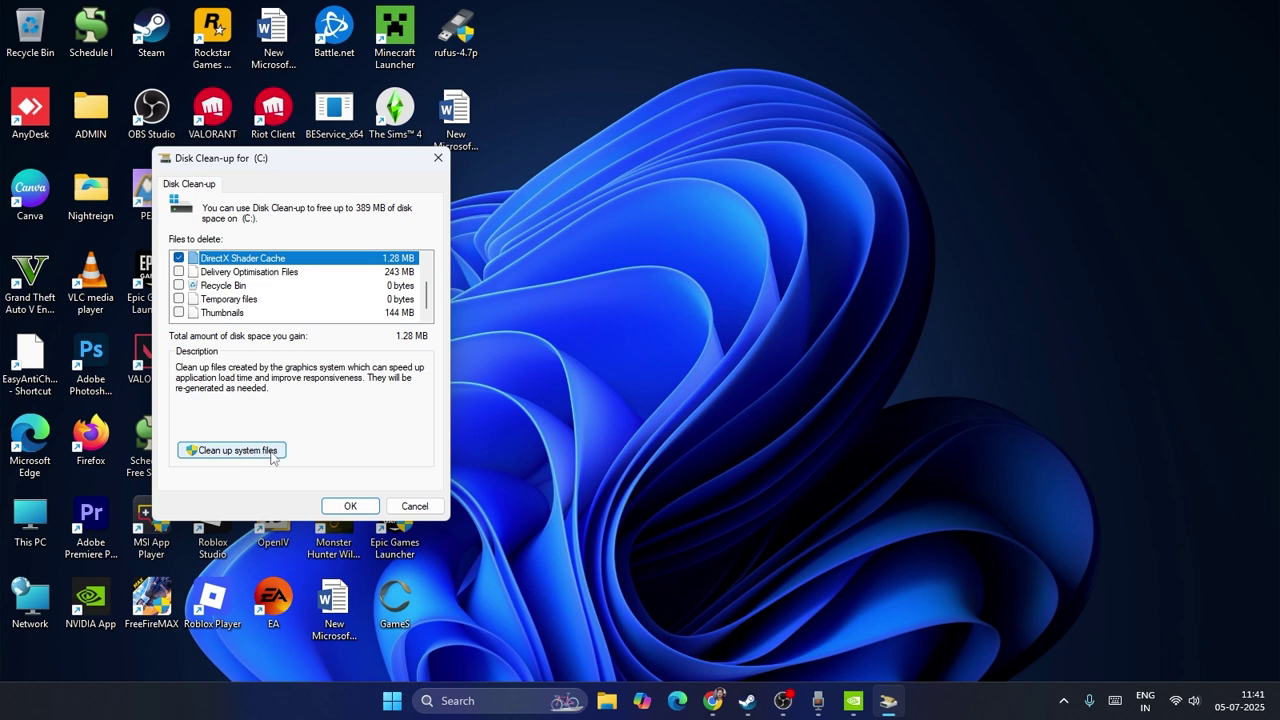
- Rescan drive C: with system files included, and close Disk Clean-up without deleting anything
left_click(232, 450)
left_click(612, 377)
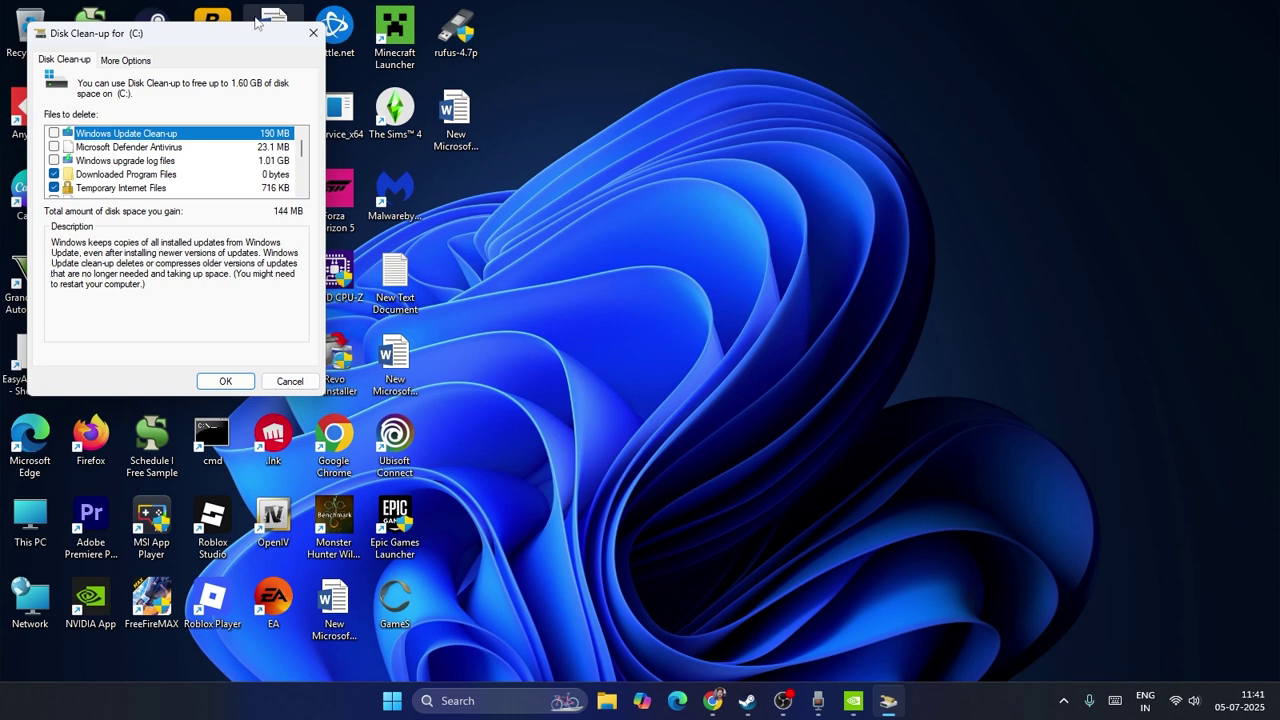
left_click(313, 33)
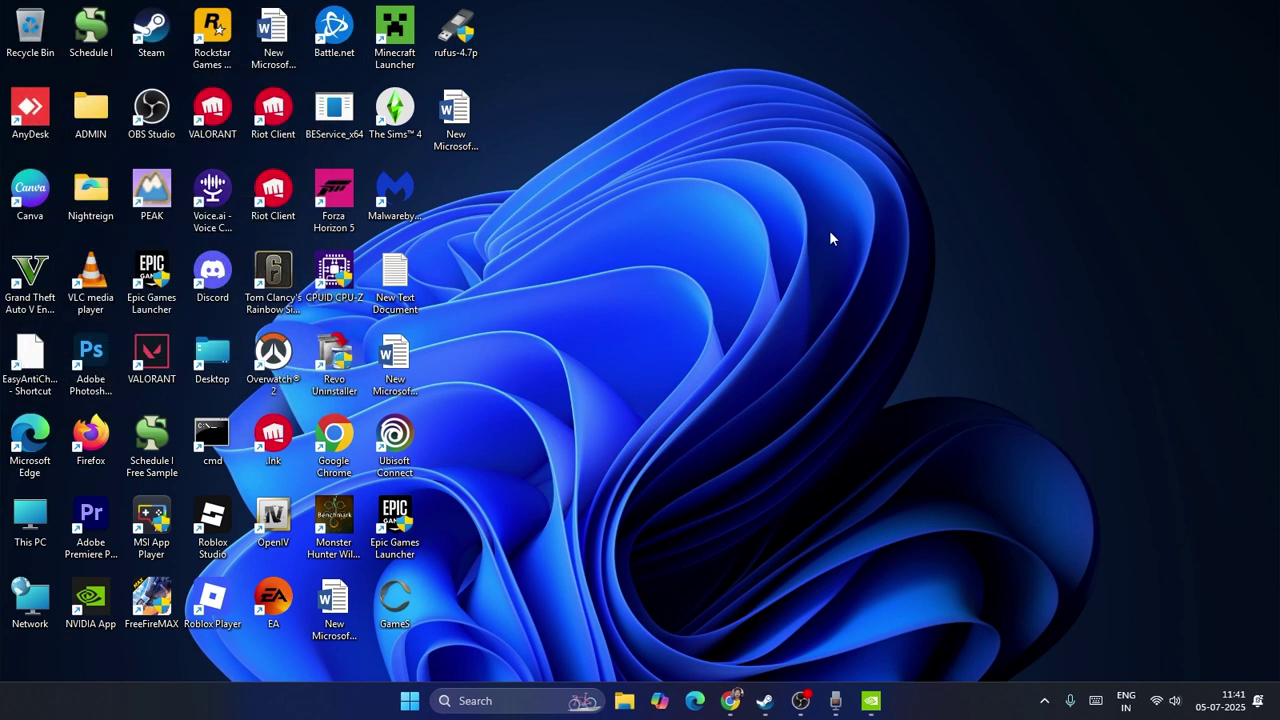
- Return to the NVIDIA Control Panel, choose Unlimited for the global Shader Cache Size, and minimize the window
left_click(871, 700)
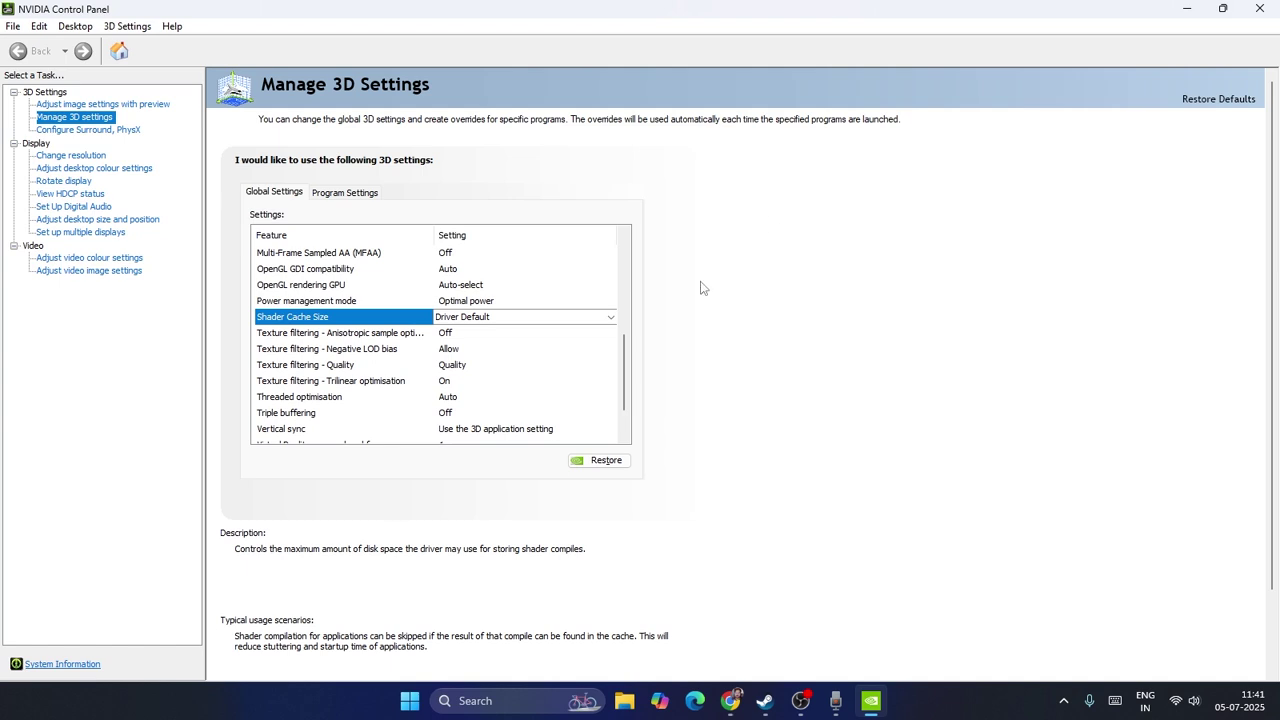
left_click(611, 319)
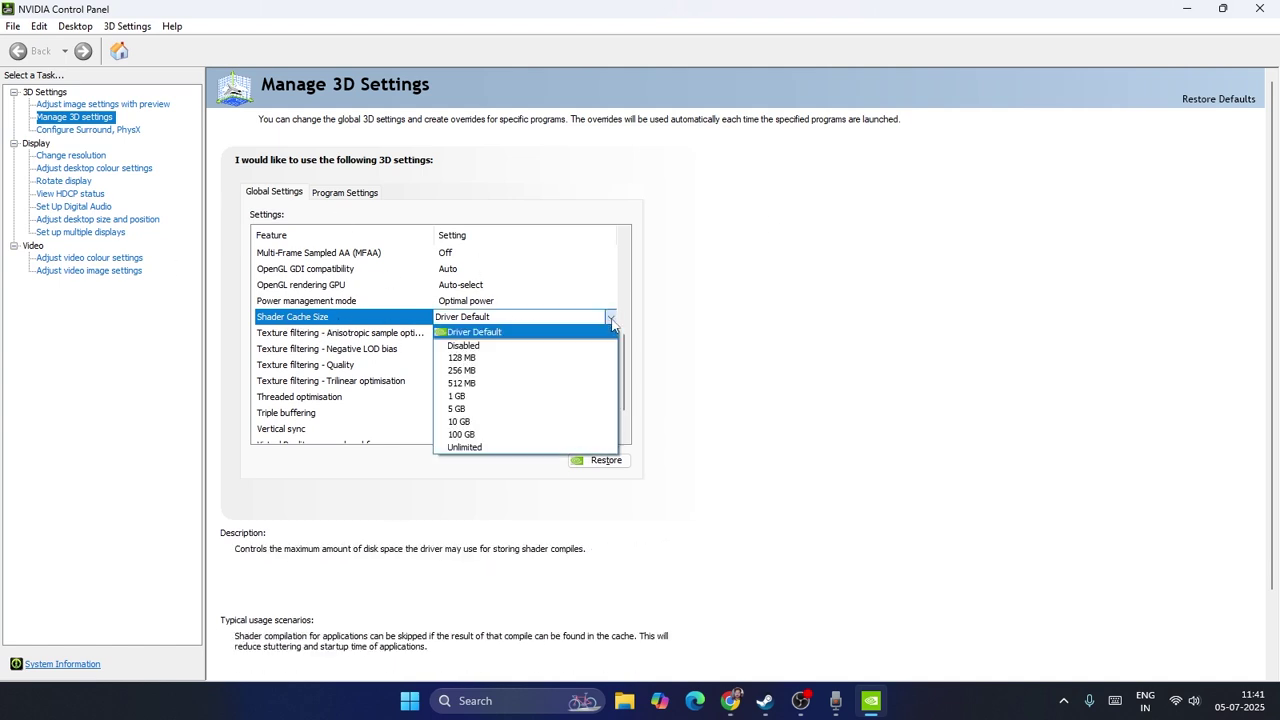
left_click(478, 447)
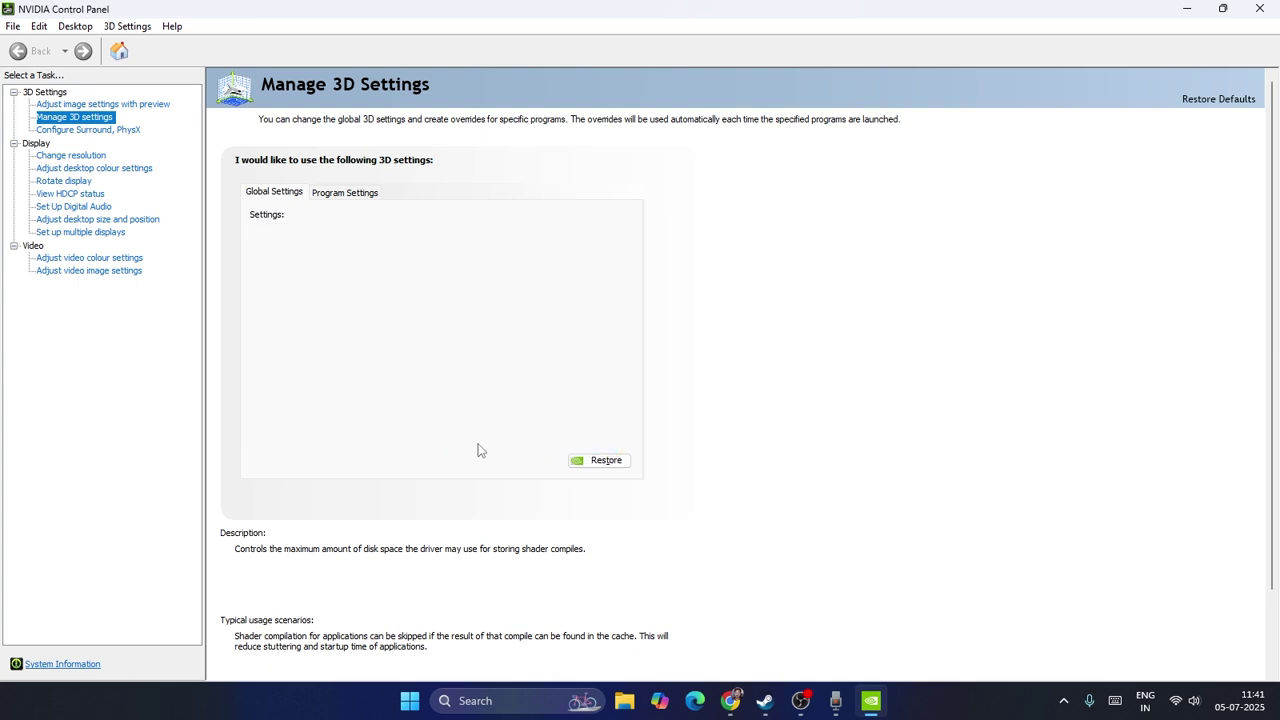
scroll(562, 340, "down", 2)
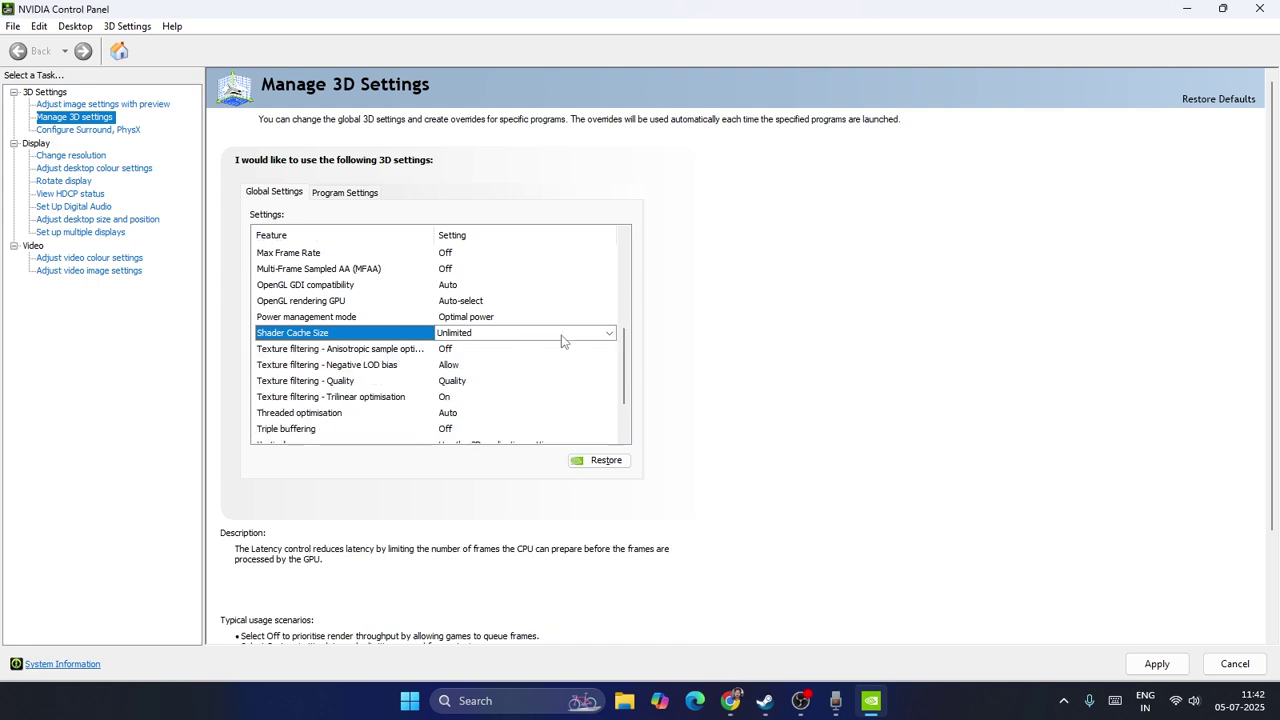
left_click(1184, 12)
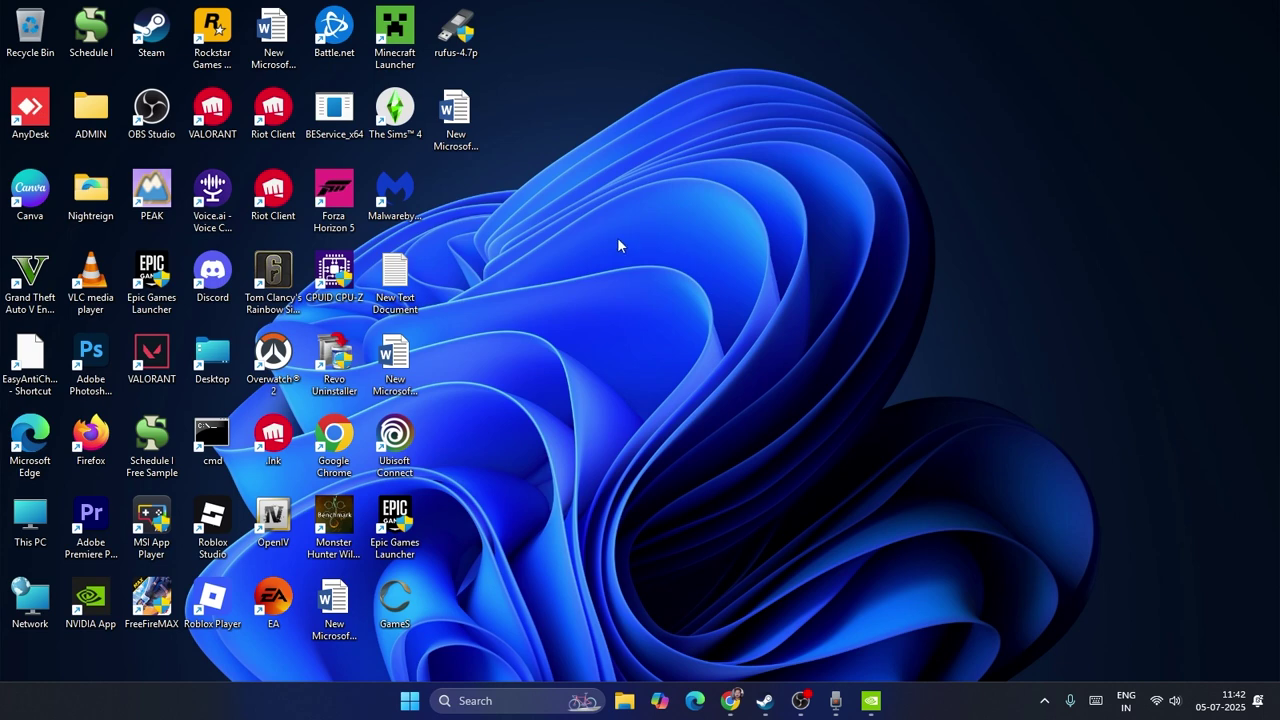
- Switch to Steam and open the Monster Hunter Wilds Benchmark installation folder from the game's installed files properties
left_click(765, 700)
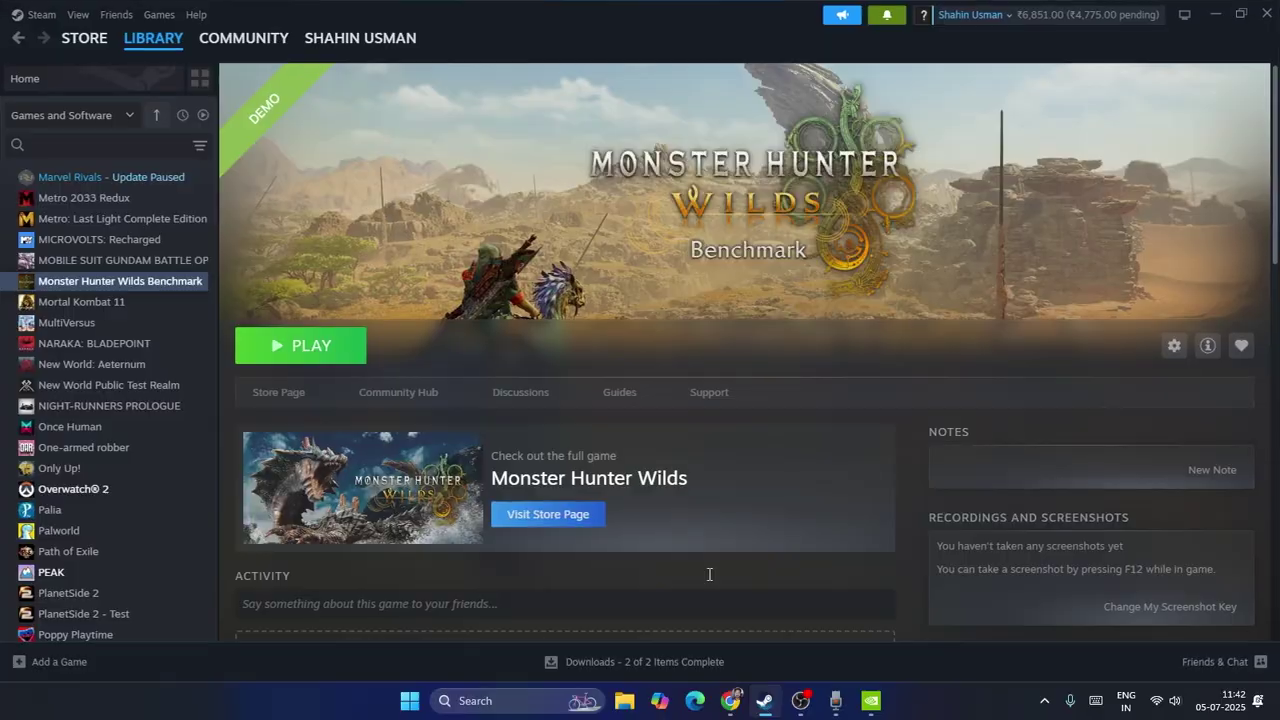
right_click(138, 287)
left_click(185, 405)
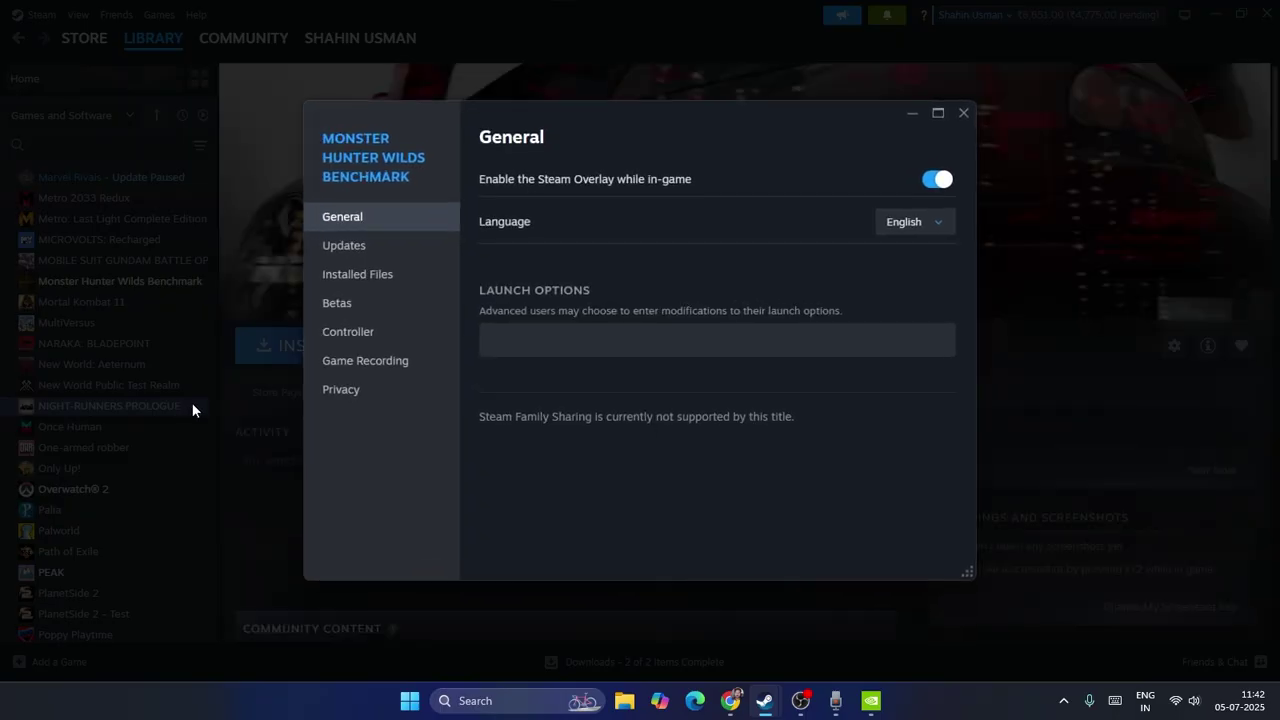
left_click(345, 274)
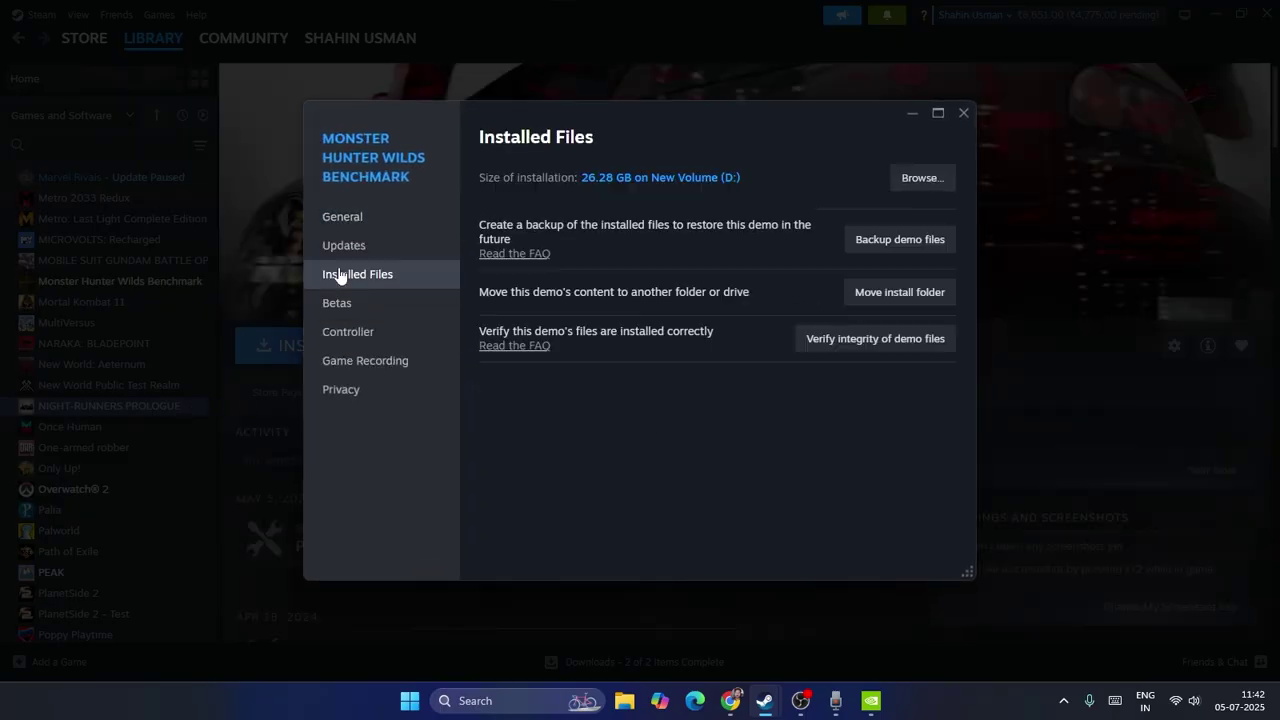
left_click(921, 178)
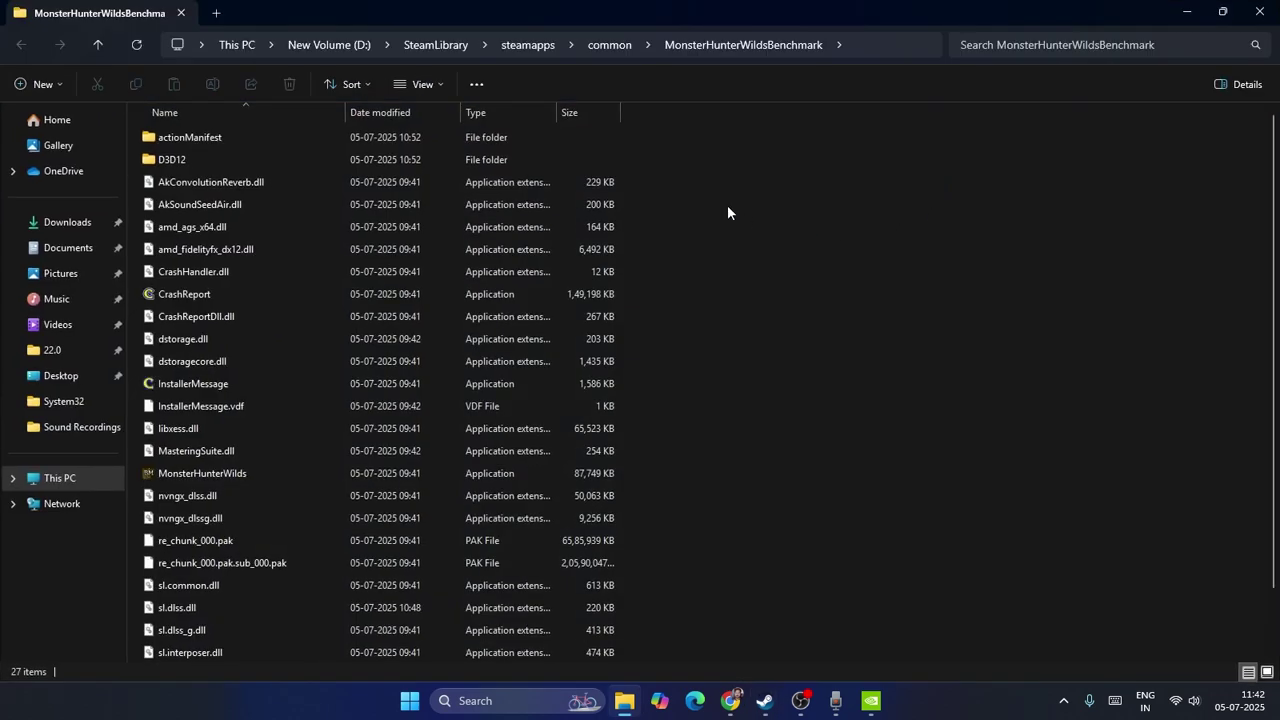
scroll(232, 235, "down", 1)
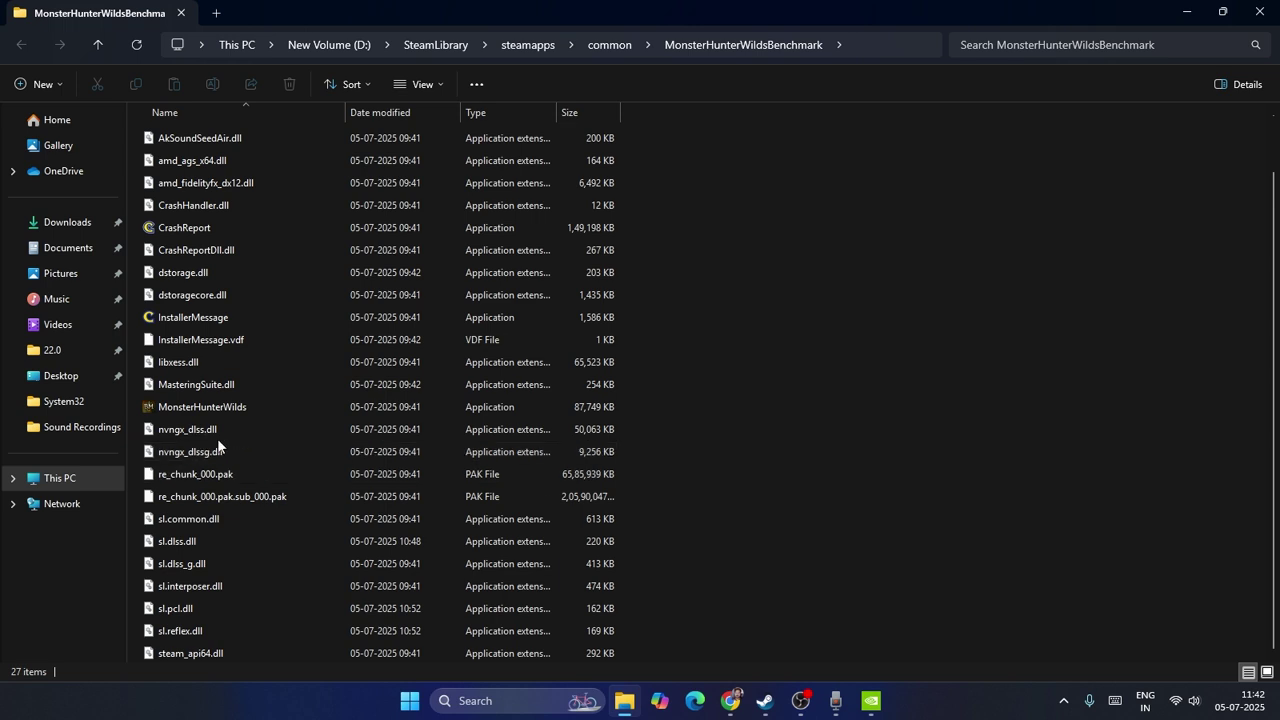
scroll(217, 438, "up", 1)
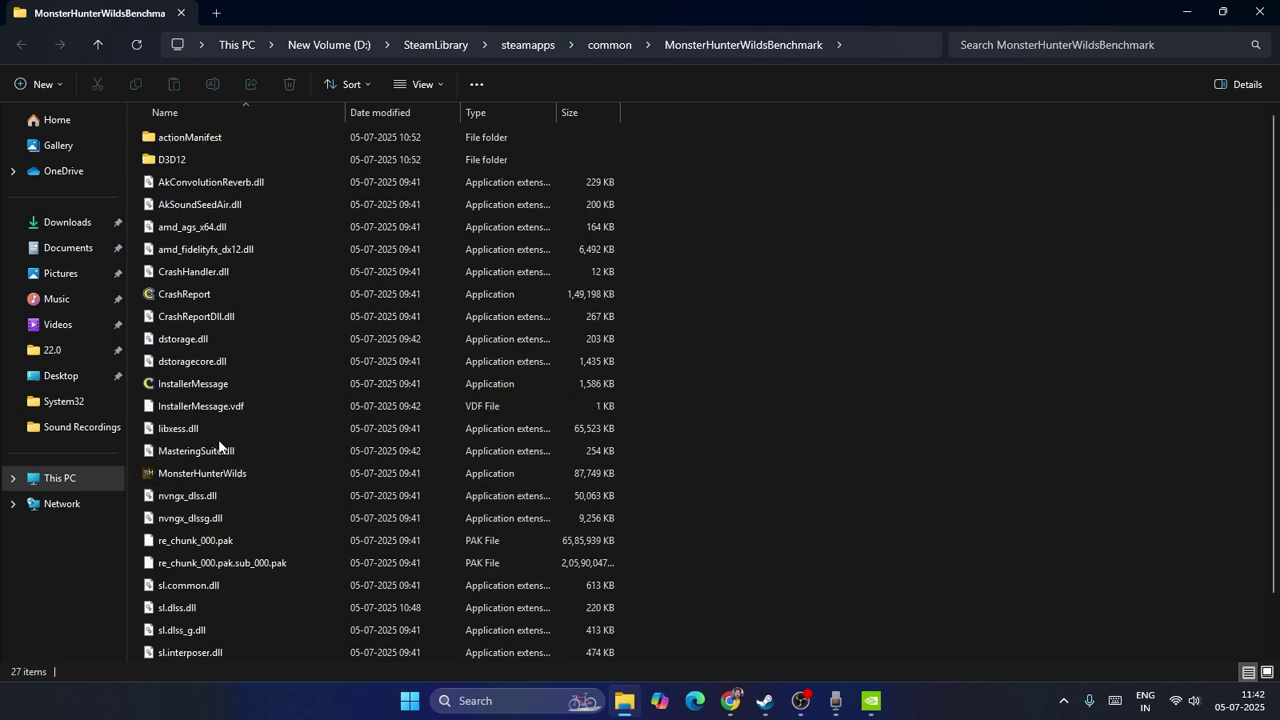
right_click(198, 338)
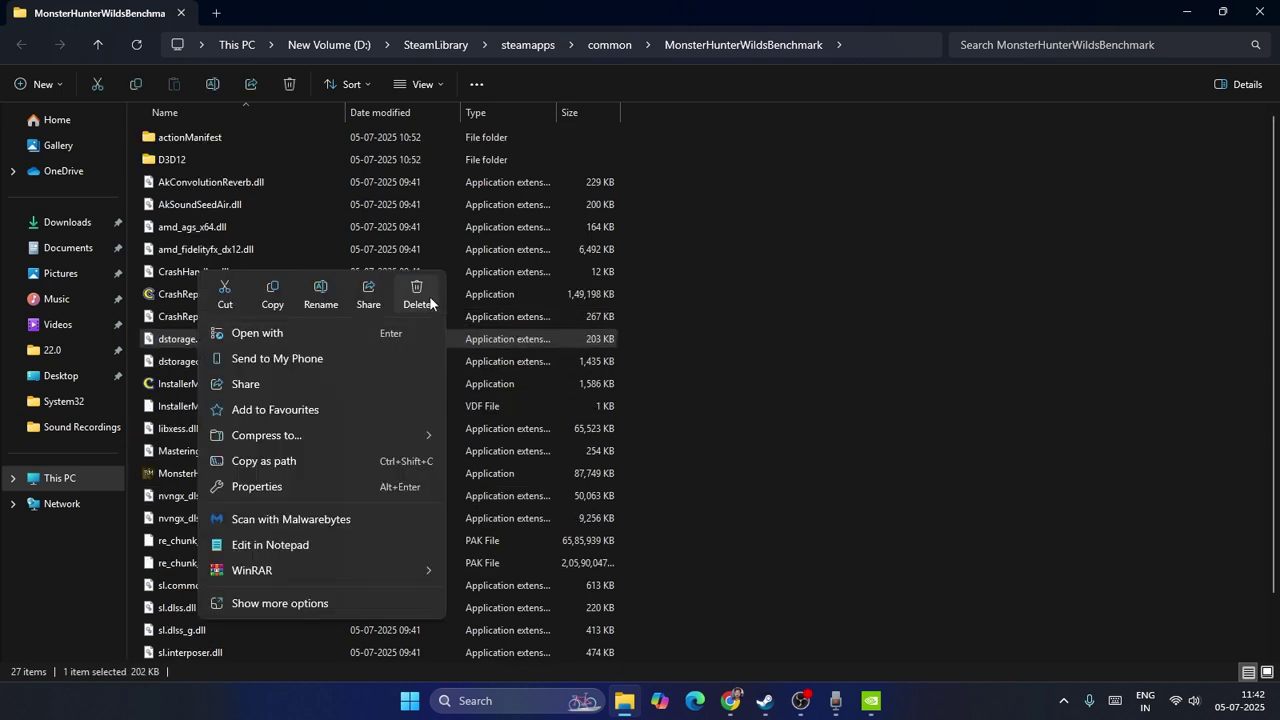
left_click(1105, 399)
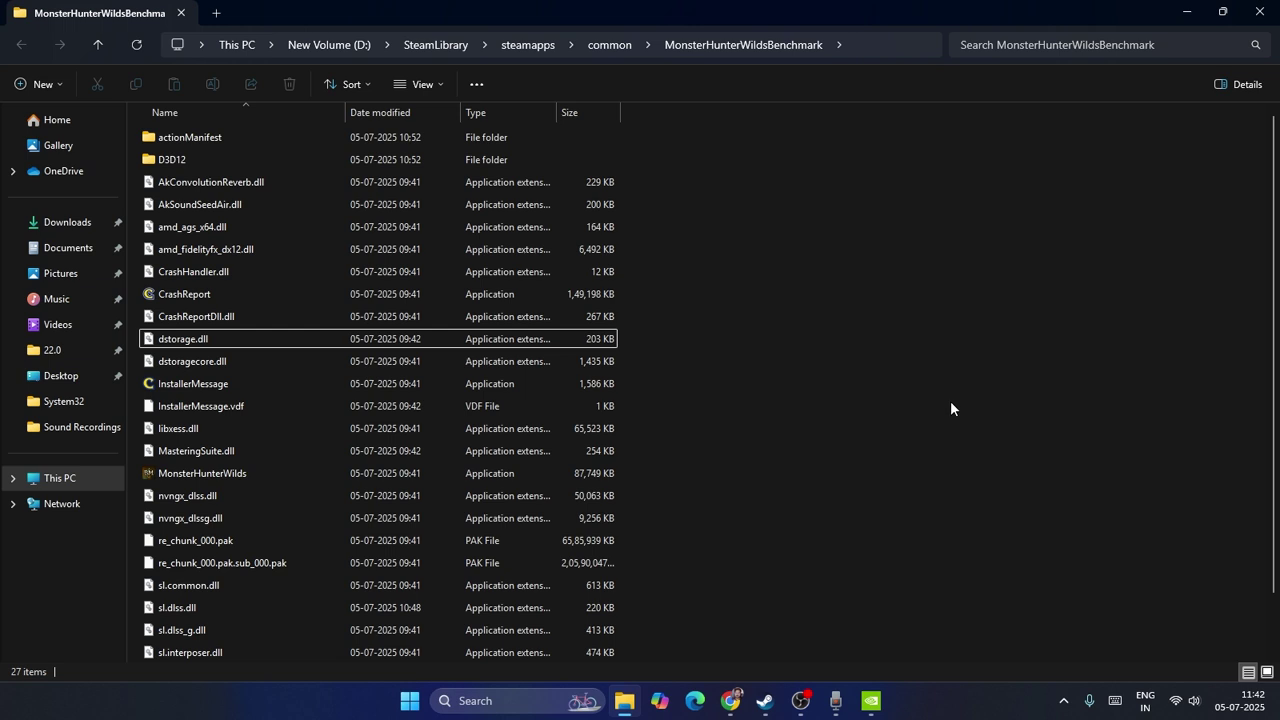
- Set the MonsterHunterWilds application in the benchmark folder to run as an administrator, and apply the compatibility change
scroll(951, 402, "down", 1)
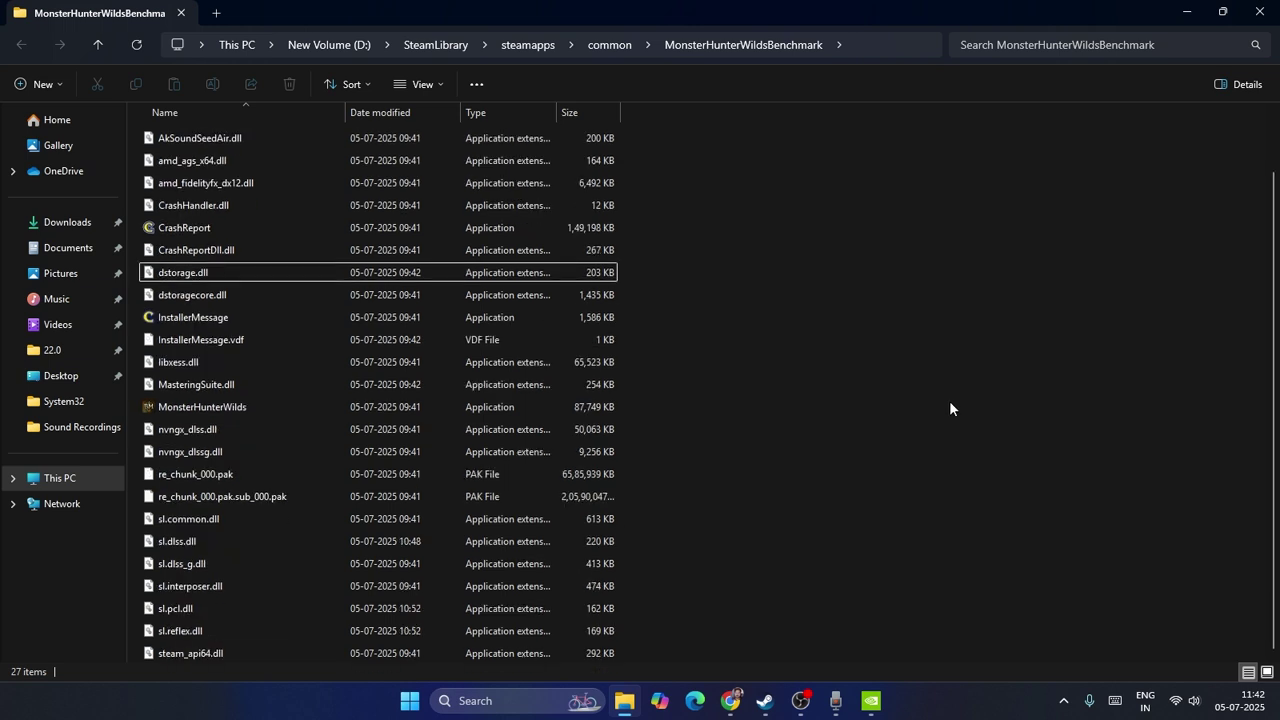
left_click(186, 410)
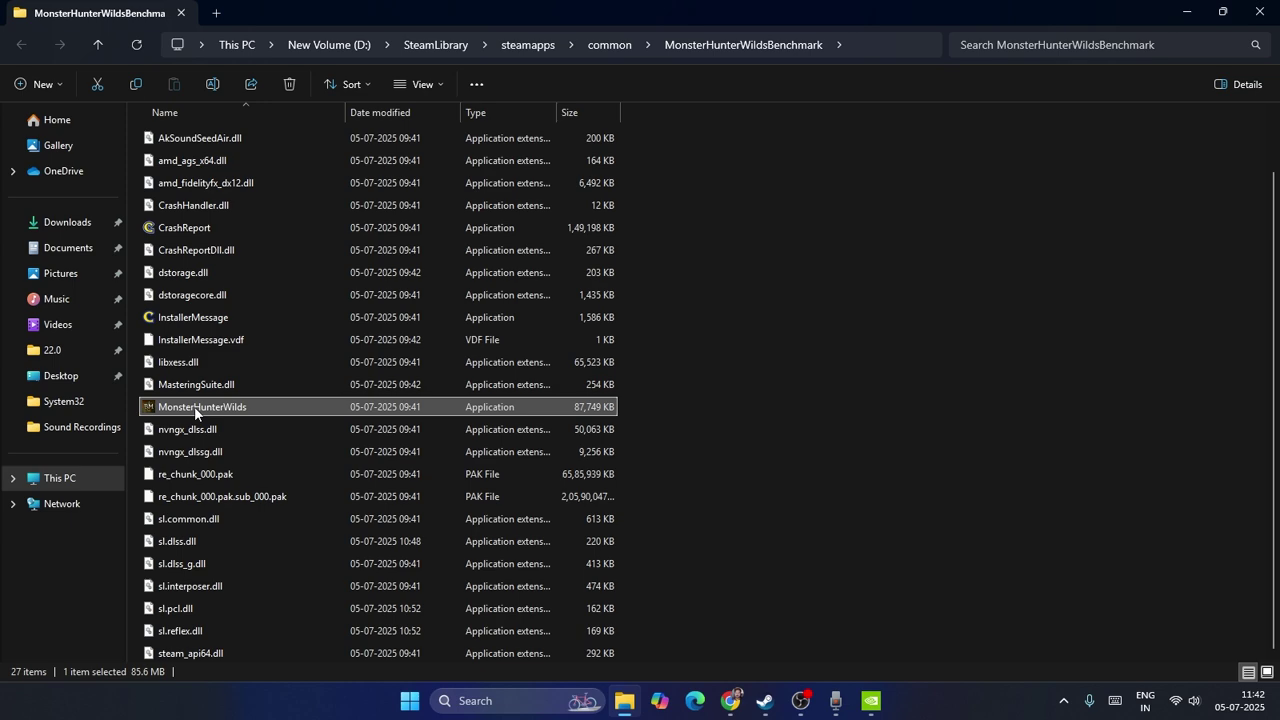
right_click(195, 410)
left_click(270, 589)
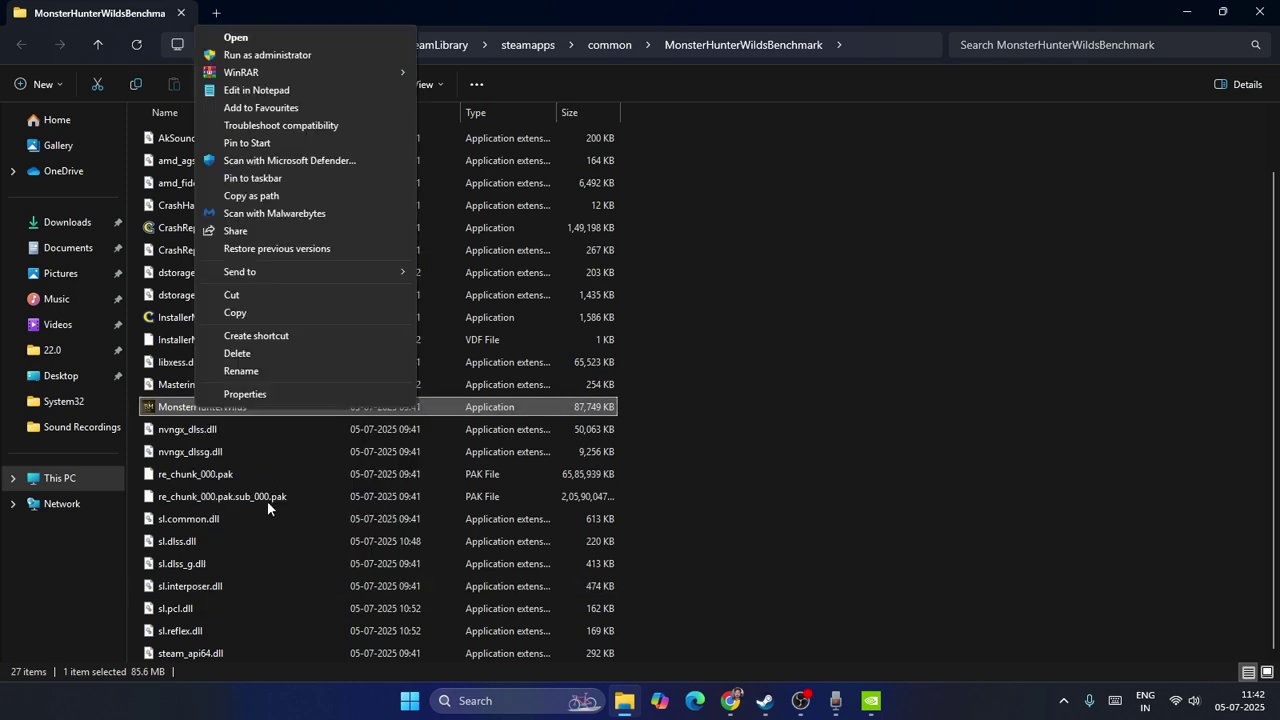
left_click(260, 393)
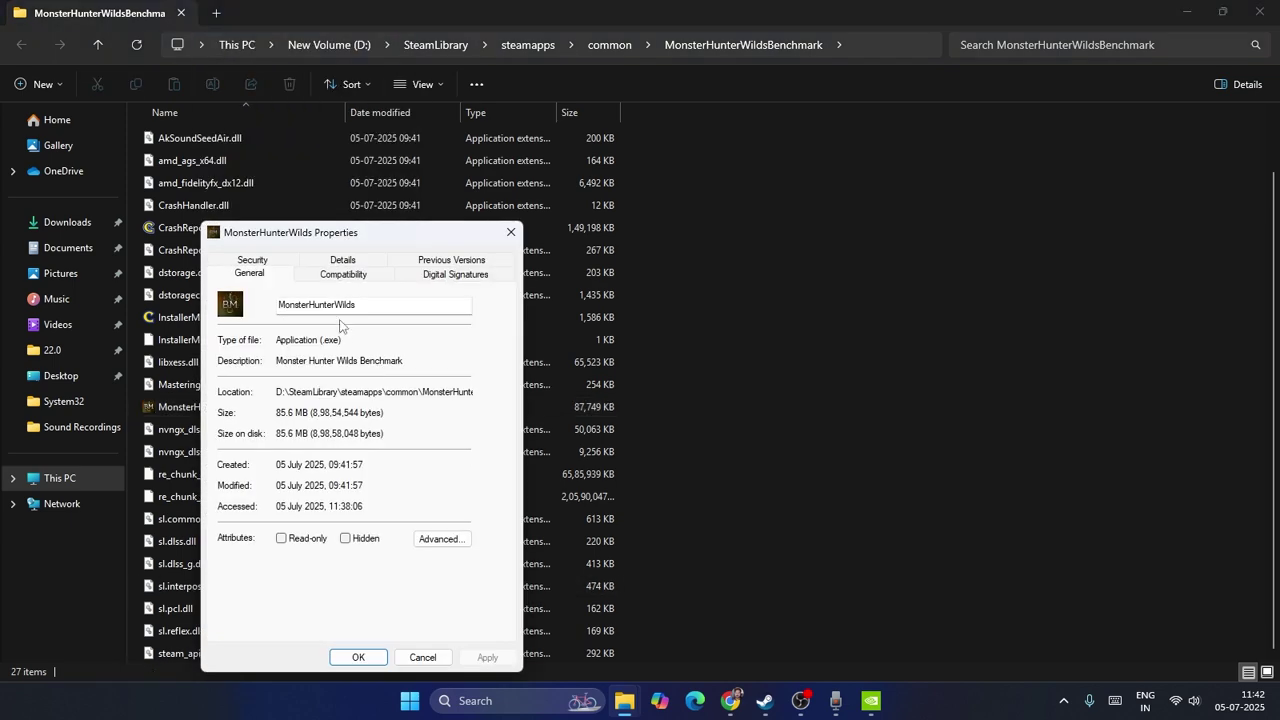
left_click(350, 277)
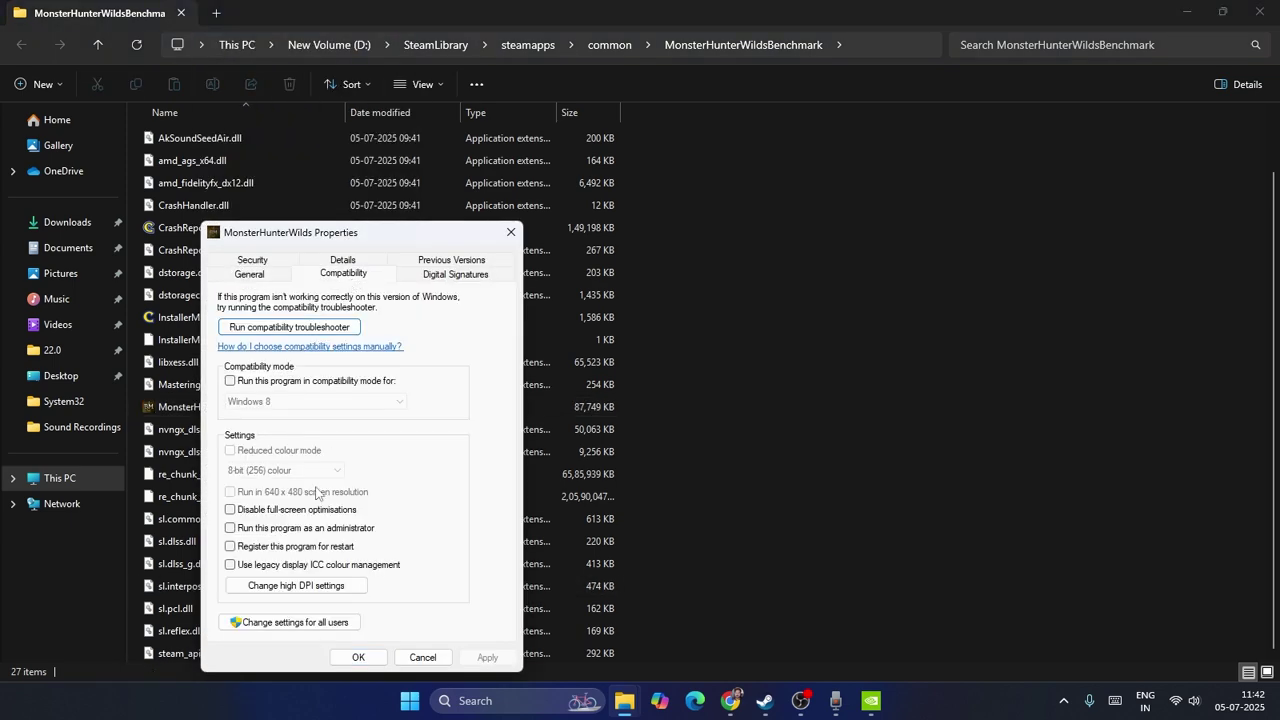
left_click(231, 529)
left_click(487, 657)
left_click(359, 657)
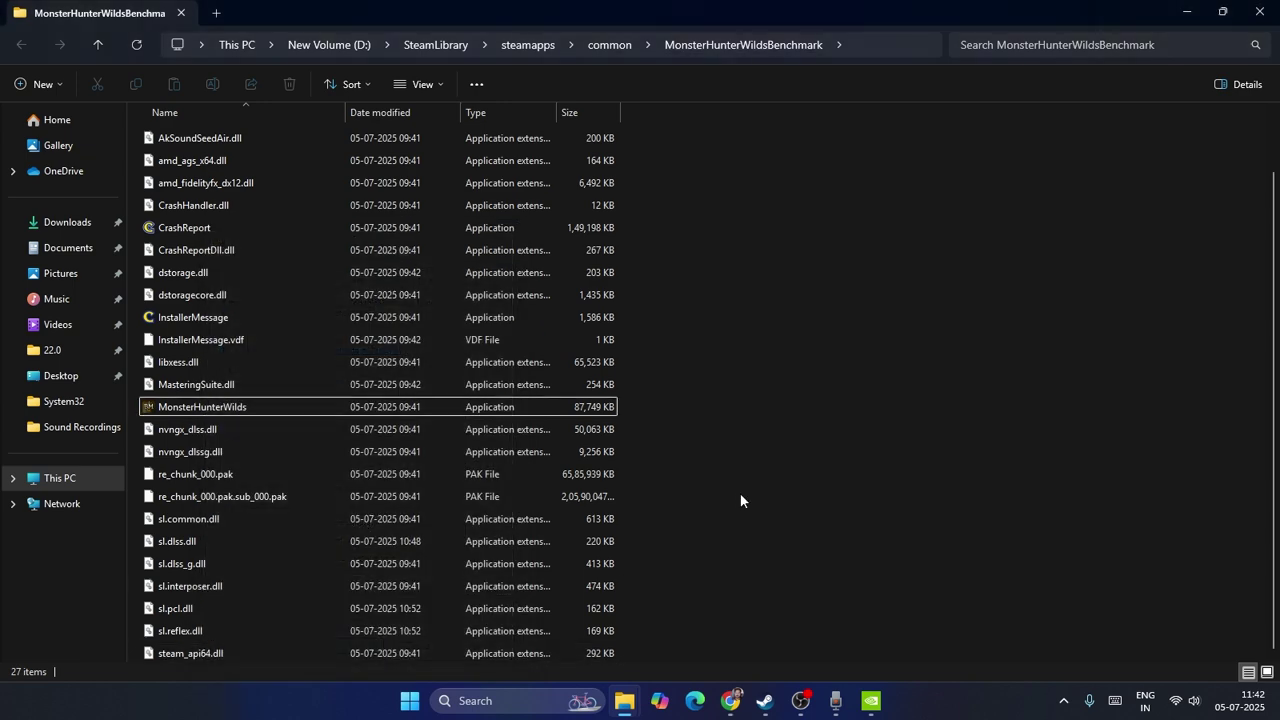
- Close the game folder and the open Steam dialogs, and minimize Steam with Monster Hunter Wilds Benchmark selected in the library
scroll(315, 439, "up", 1)
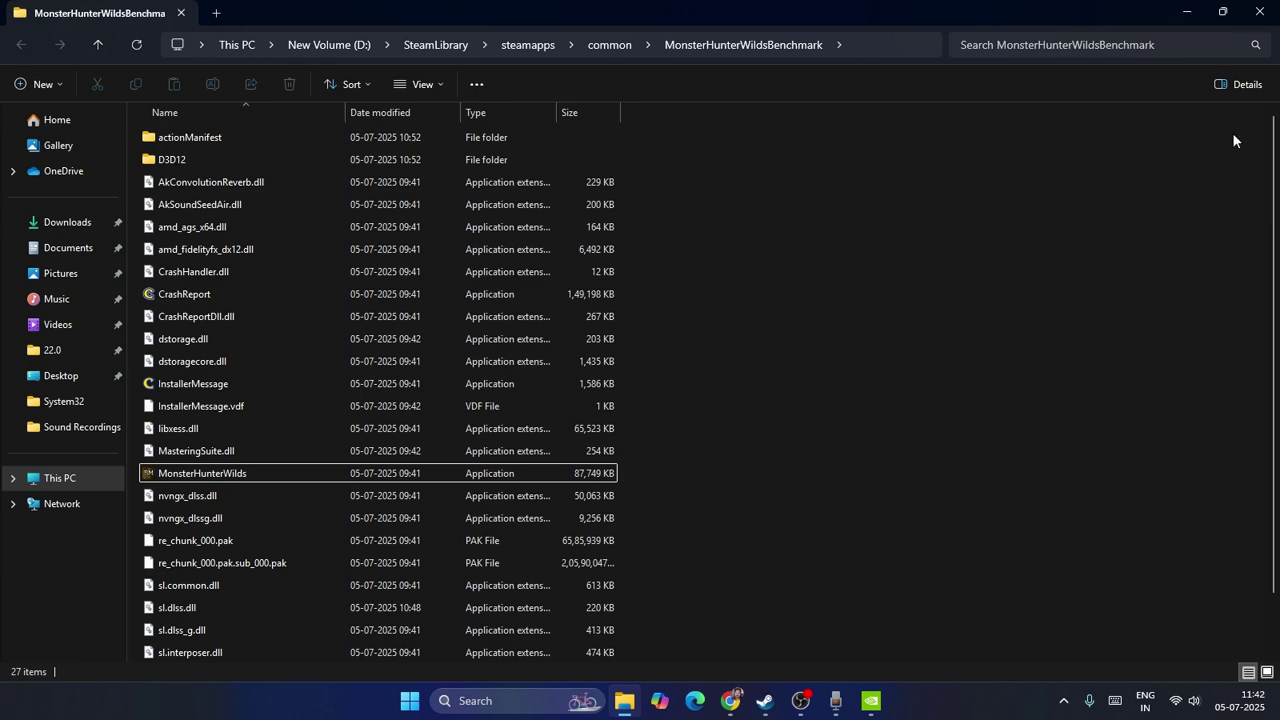
left_click(1262, 11)
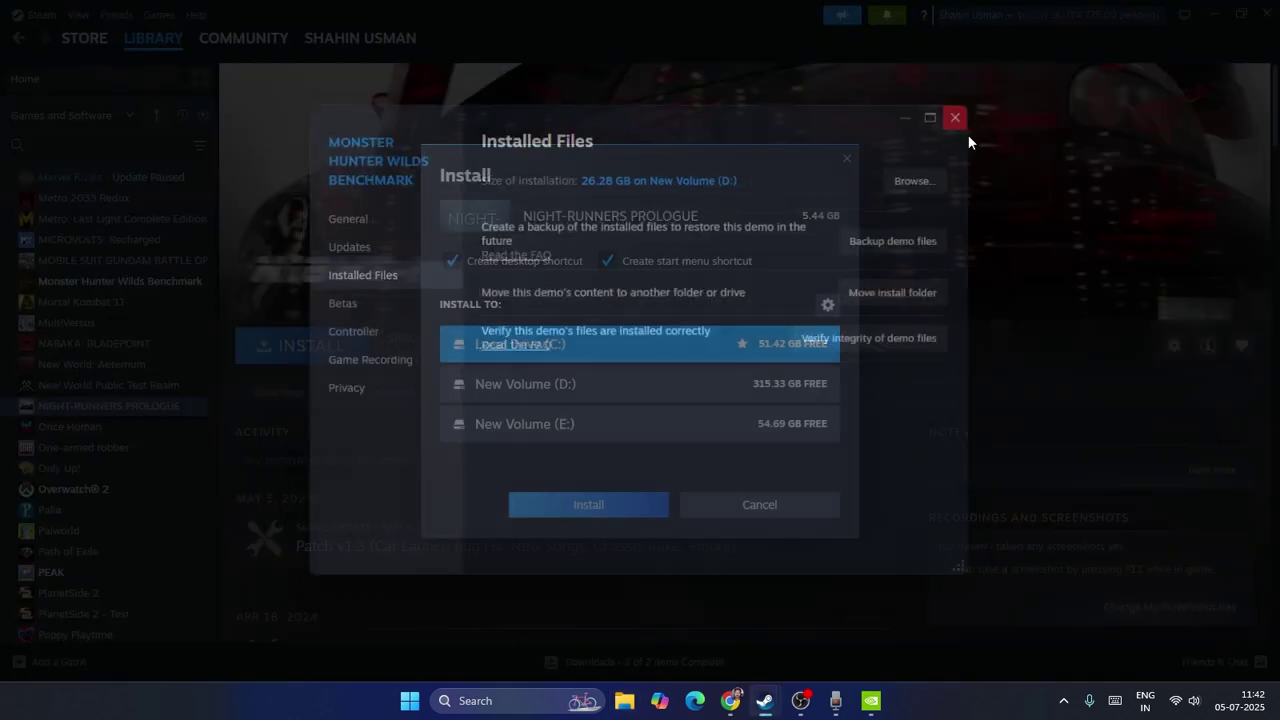
left_click(847, 158)
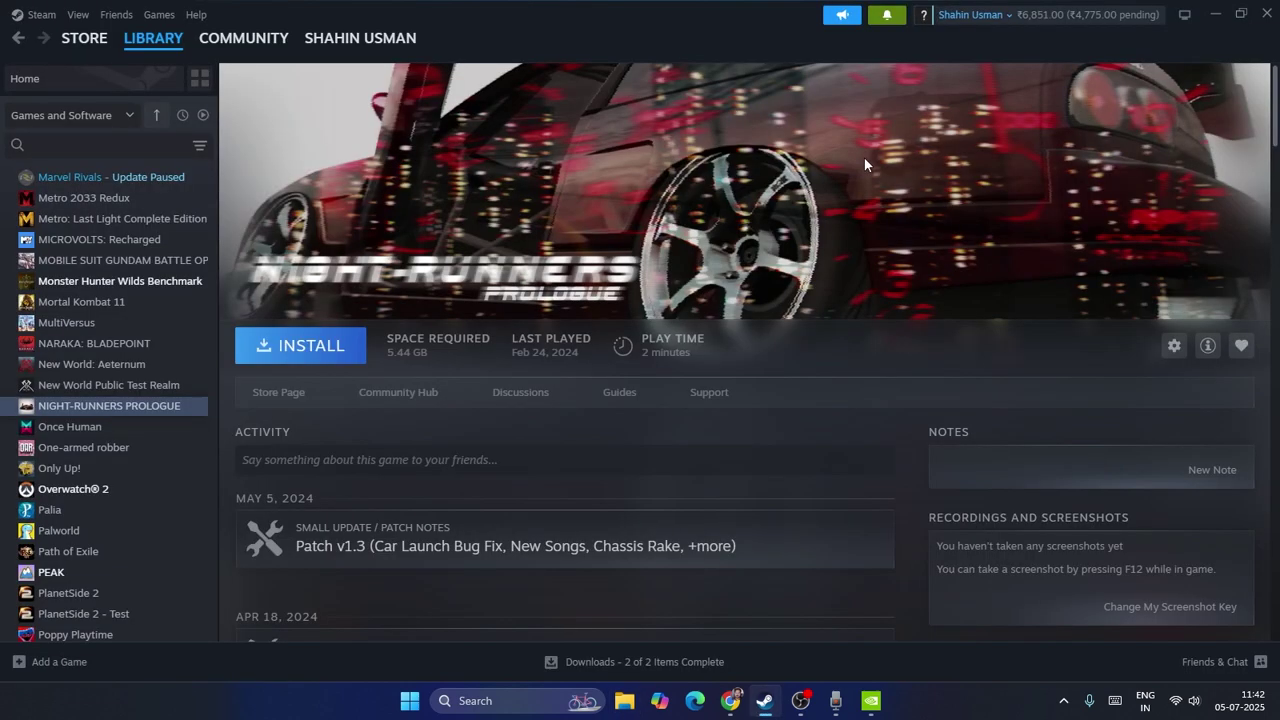
left_click(194, 284)
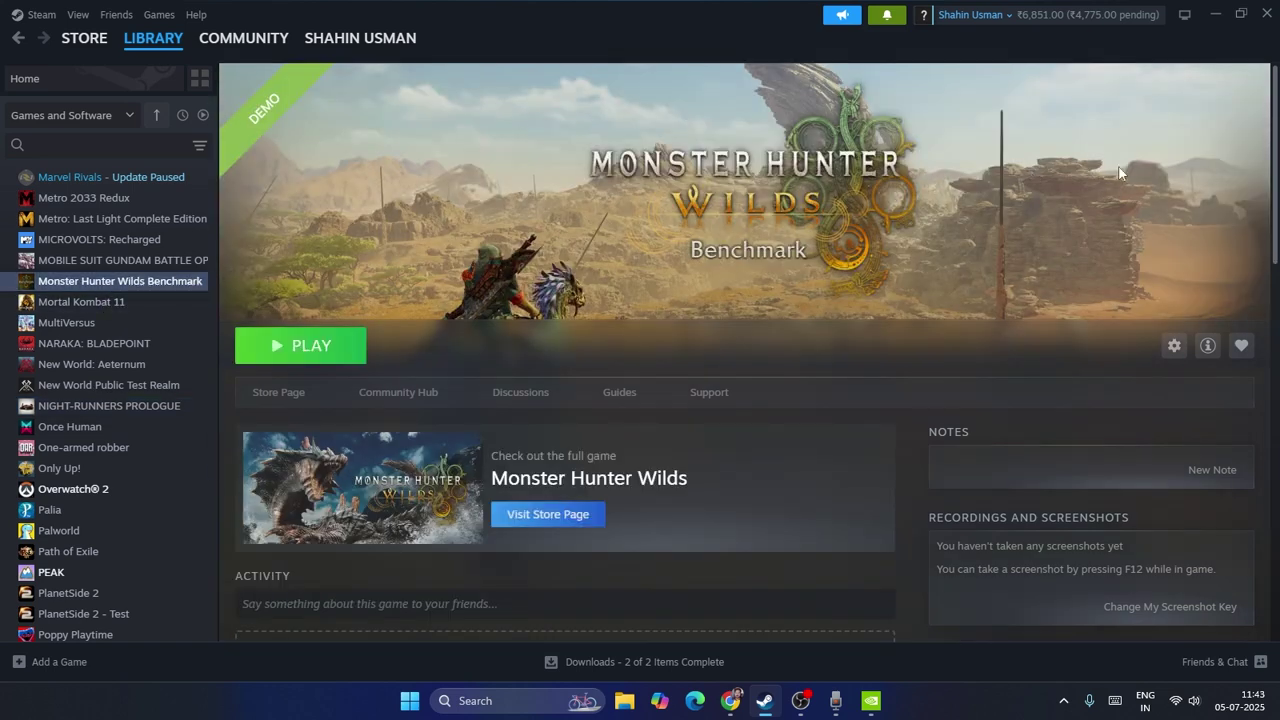
left_click(1216, 16)
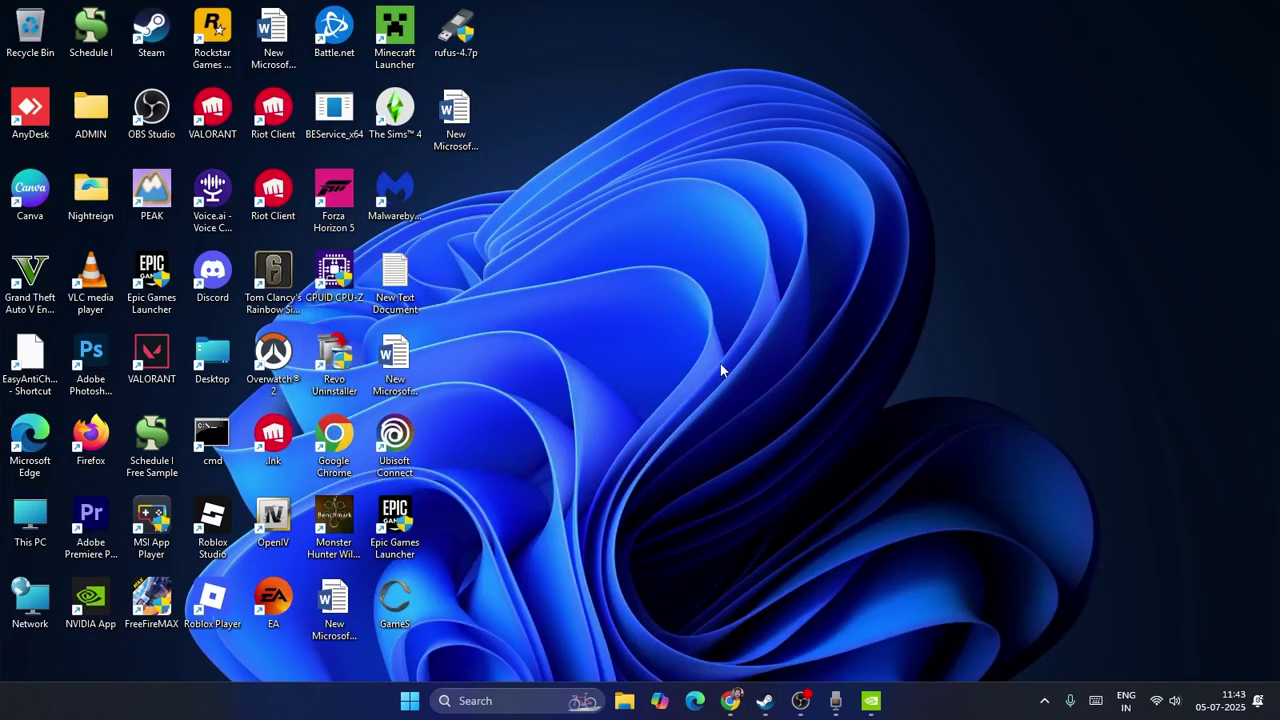